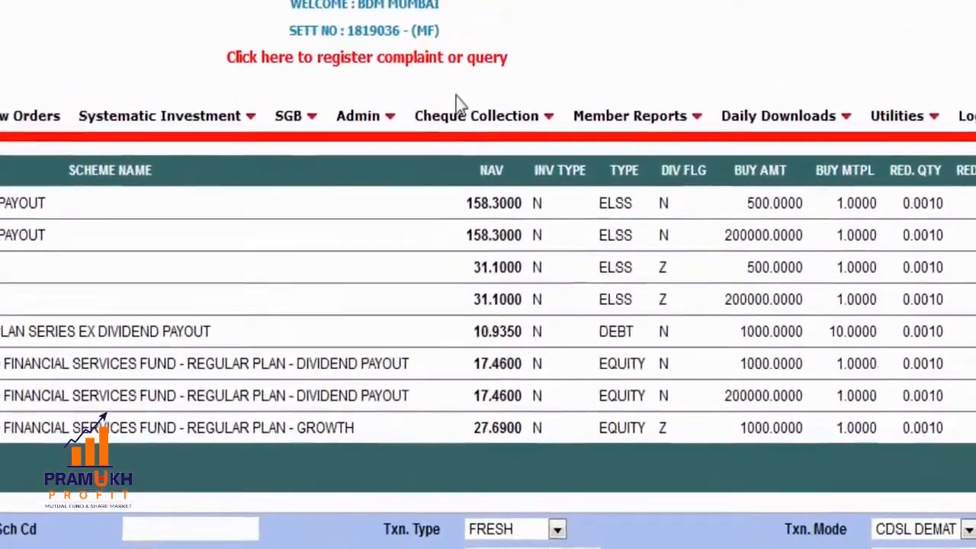
- Open the Client Master form from Admin > Client Details to register a new client
mouse_move(379, 121)
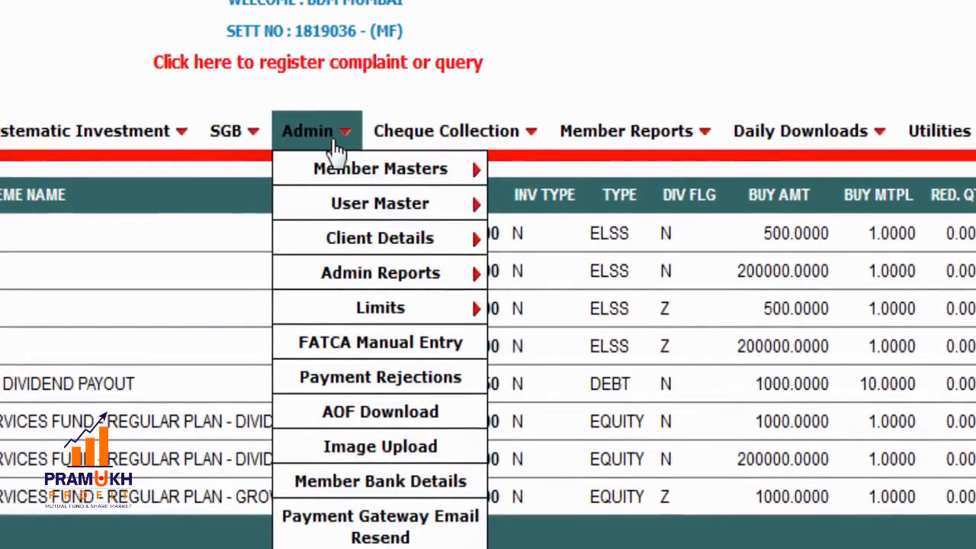
mouse_move(367, 244)
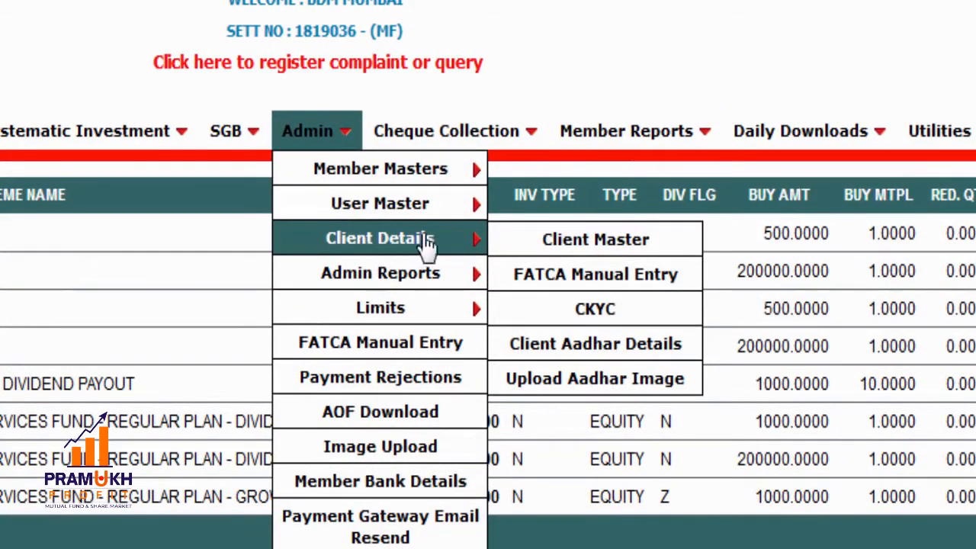
click(546, 241)
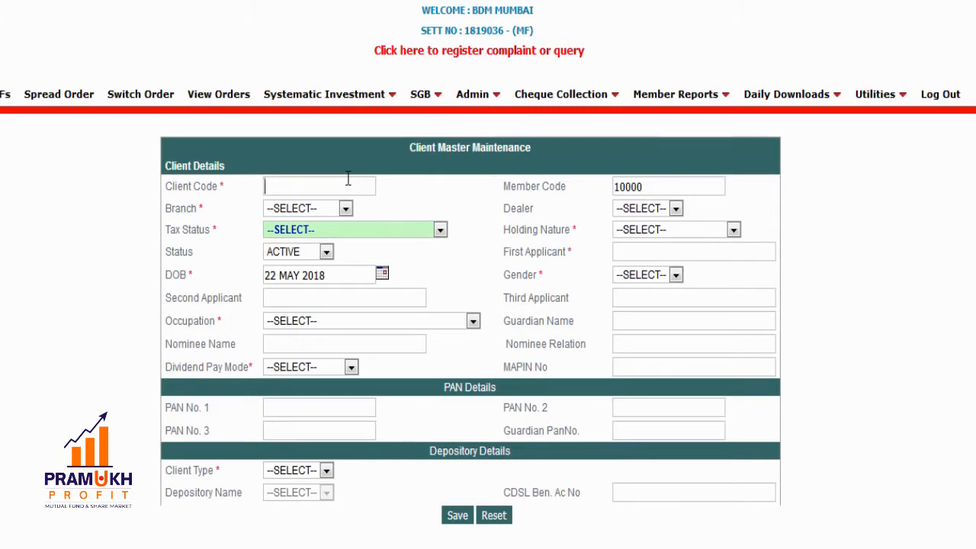
- Enter the new client code and set the branch to CORPBRANCH, leaving the dealer unset
text(dipti123)
click(345, 211)
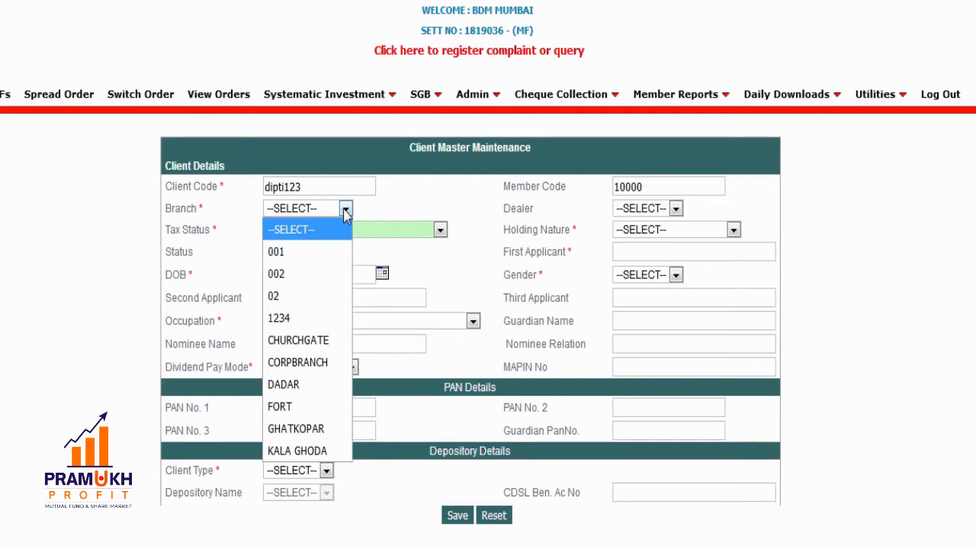
click(329, 363)
click(651, 212)
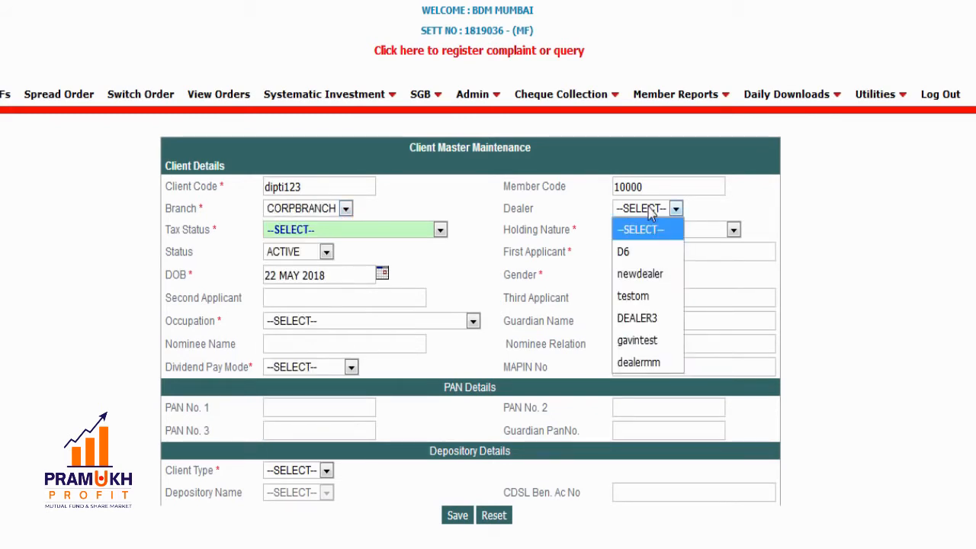
click(650, 212)
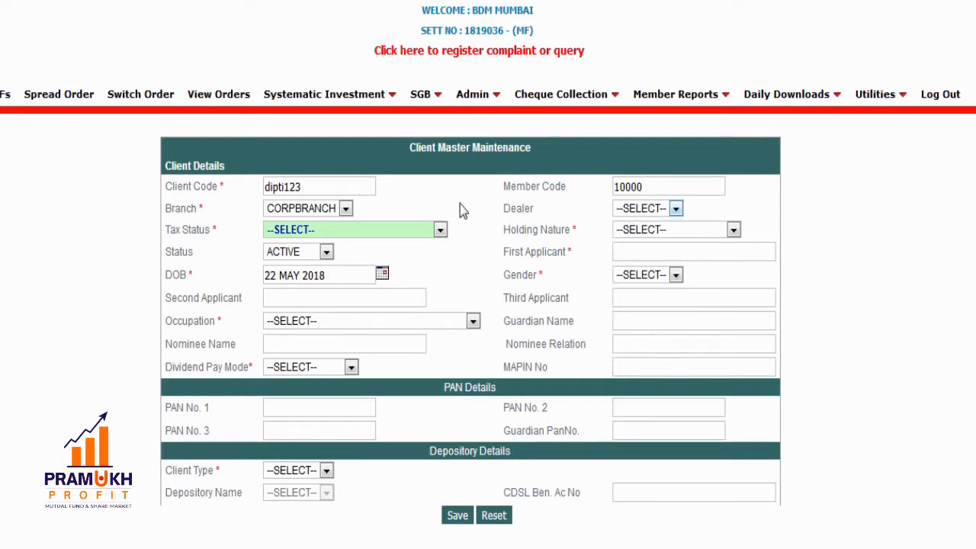
- Set tax status INDIVIDUAL and holding nature SINGLE, and enter the first applicant's name
click(422, 233)
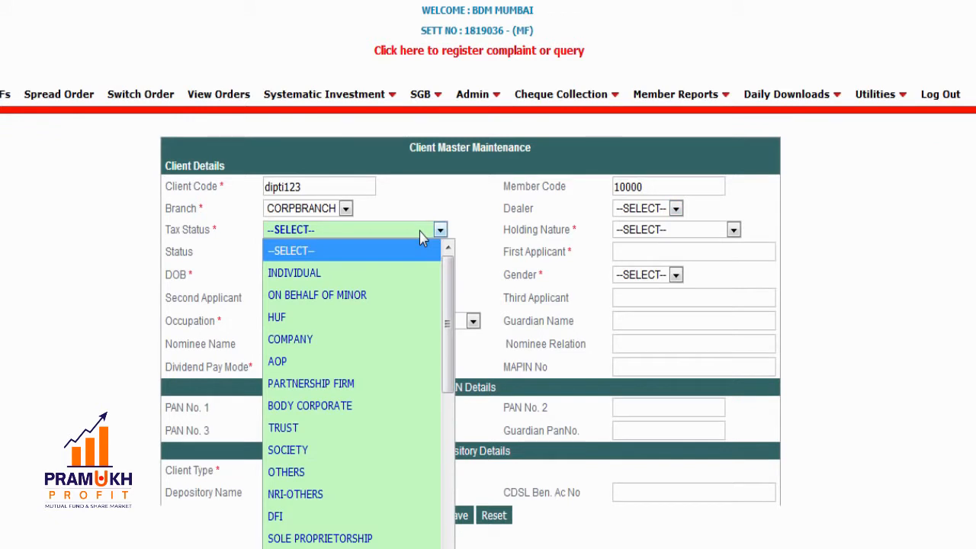
click(395, 276)
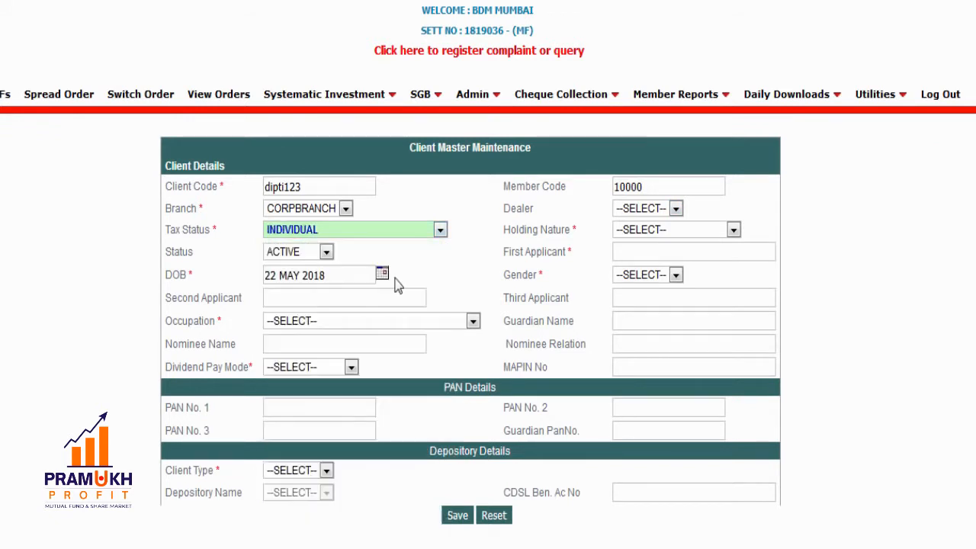
click(656, 233)
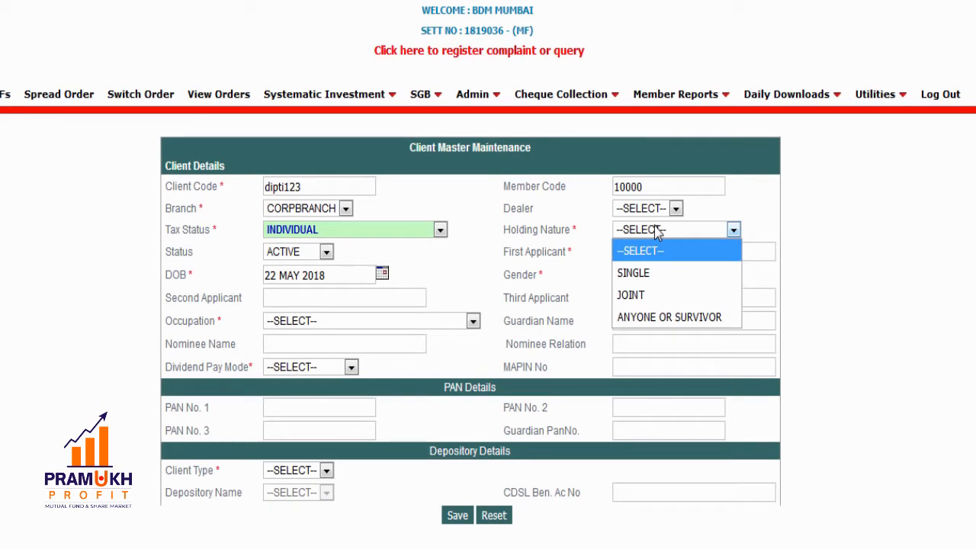
click(646, 275)
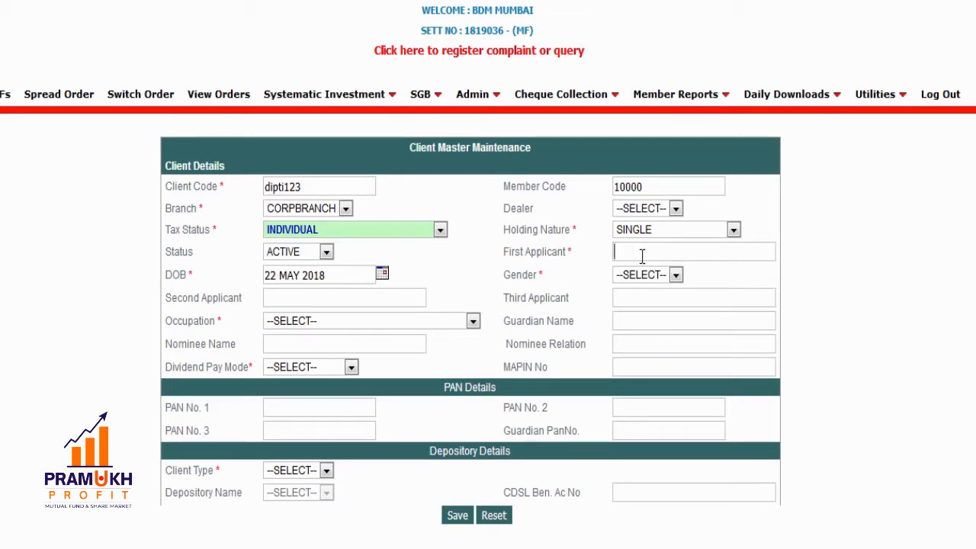
- Pick 01 Jul 1994 as the date of birth in the calendar
click(381, 275)
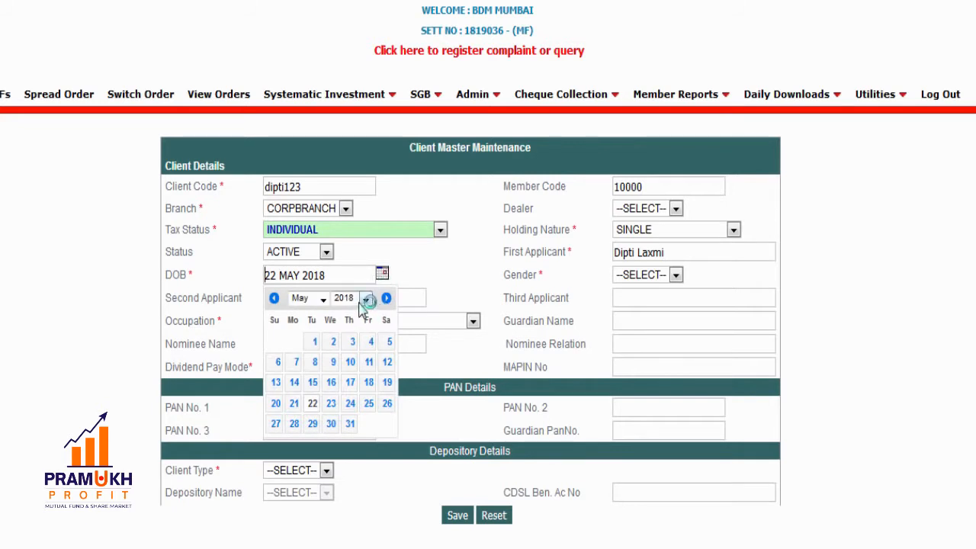
click(366, 299)
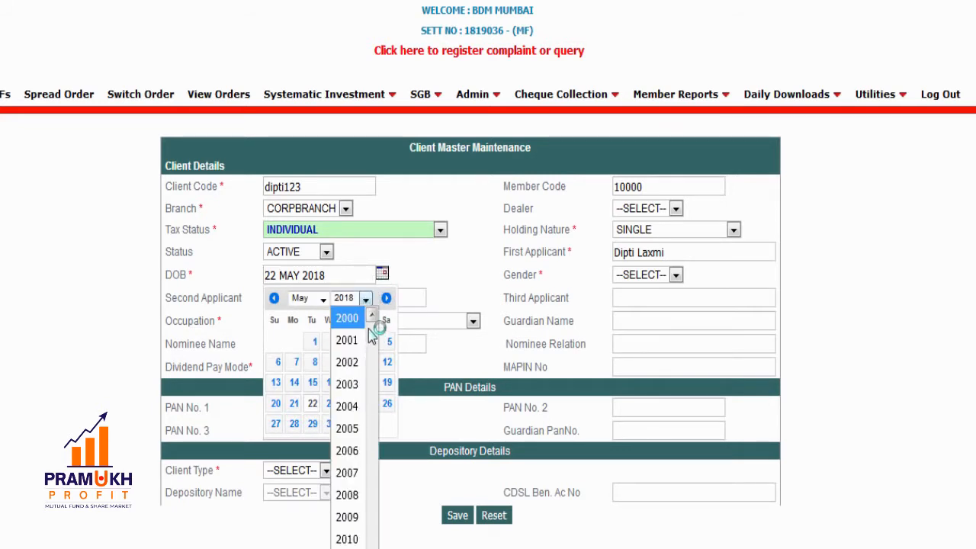
click(370, 318)
click(371, 318)
click(370, 317)
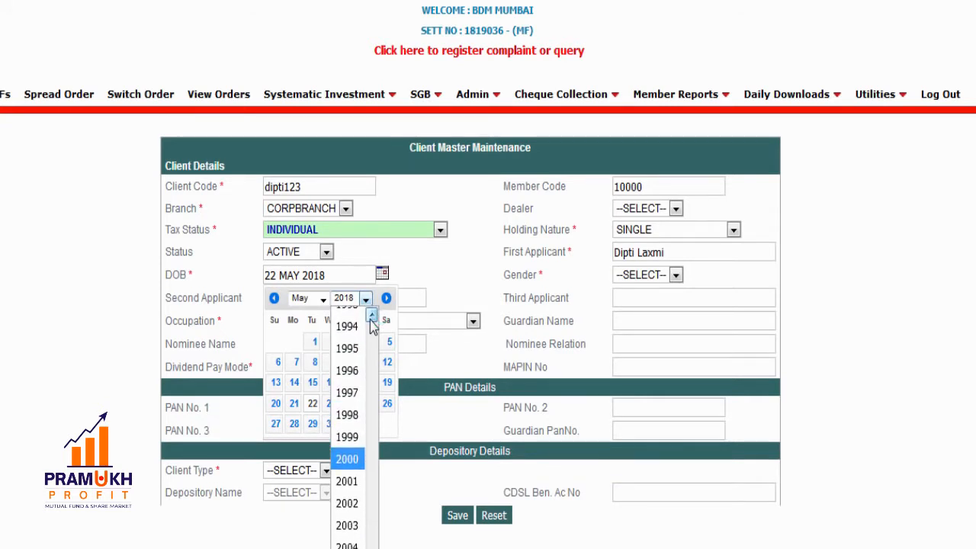
click(349, 325)
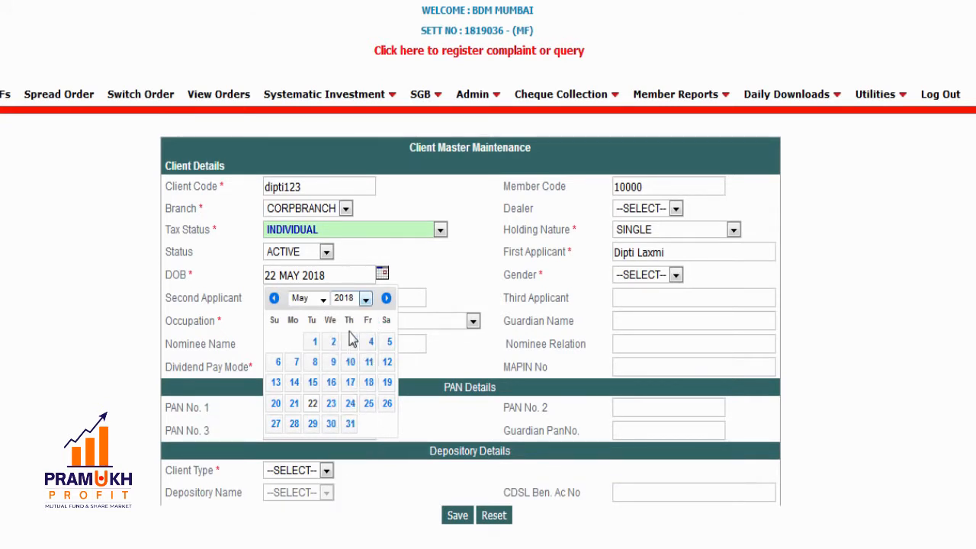
click(323, 299)
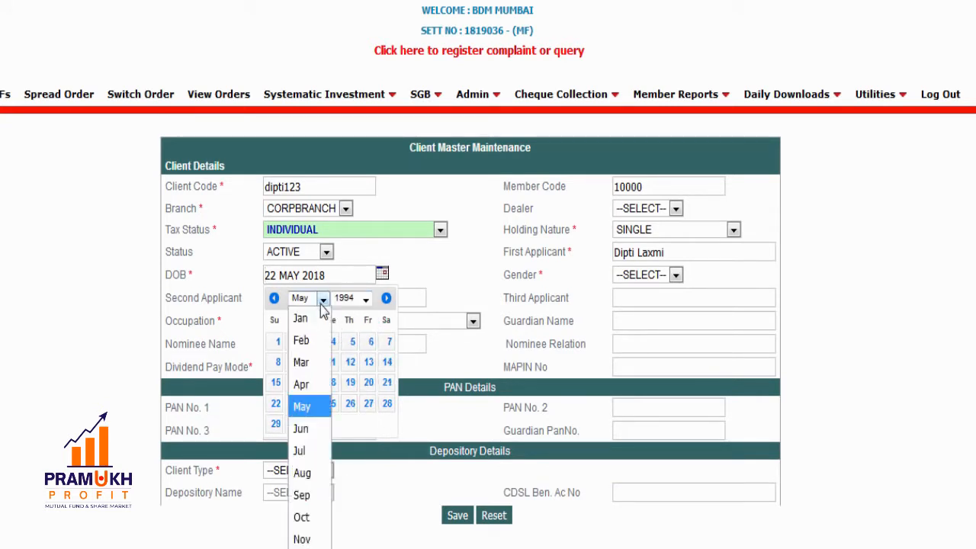
click(311, 451)
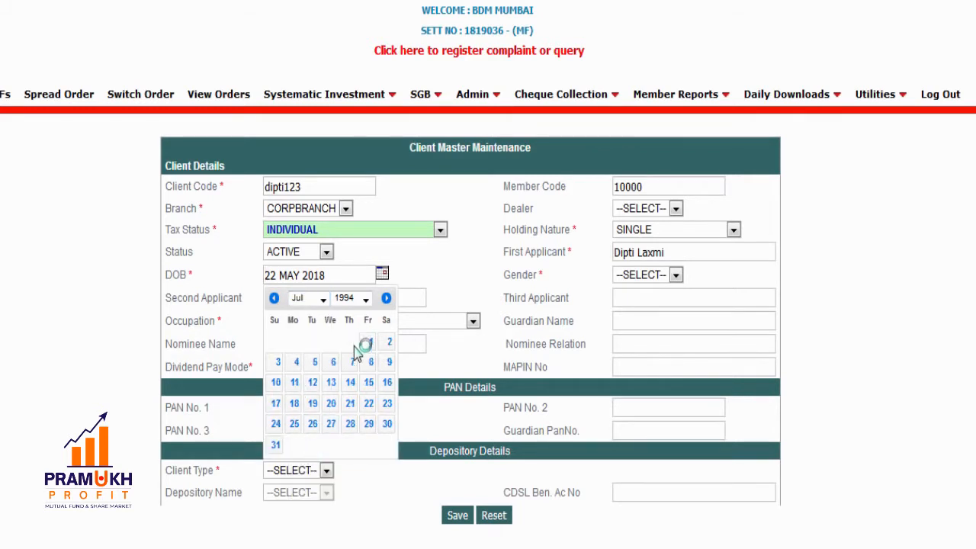
click(369, 342)
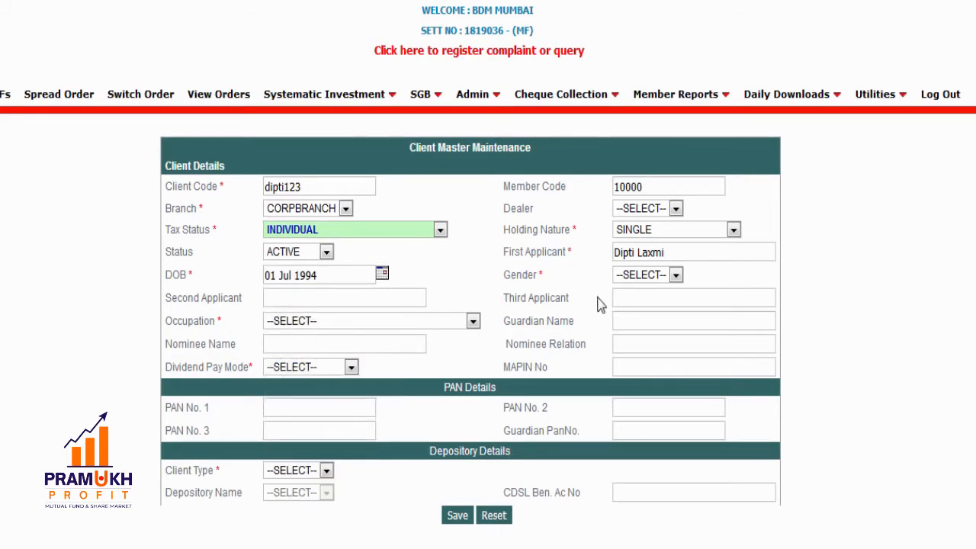
click(675, 276)
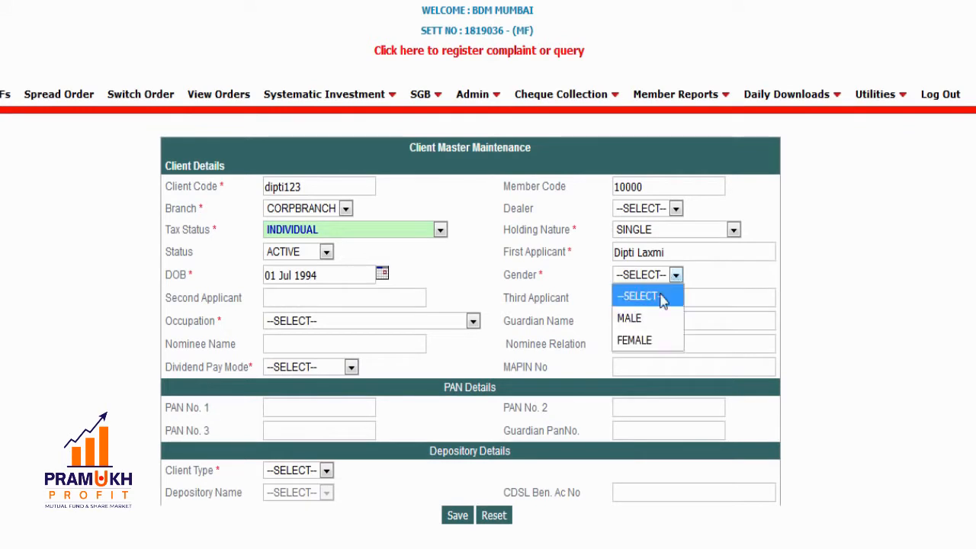
- Choose FEMALE as the gender and SERVICE as the occupation
click(640, 340)
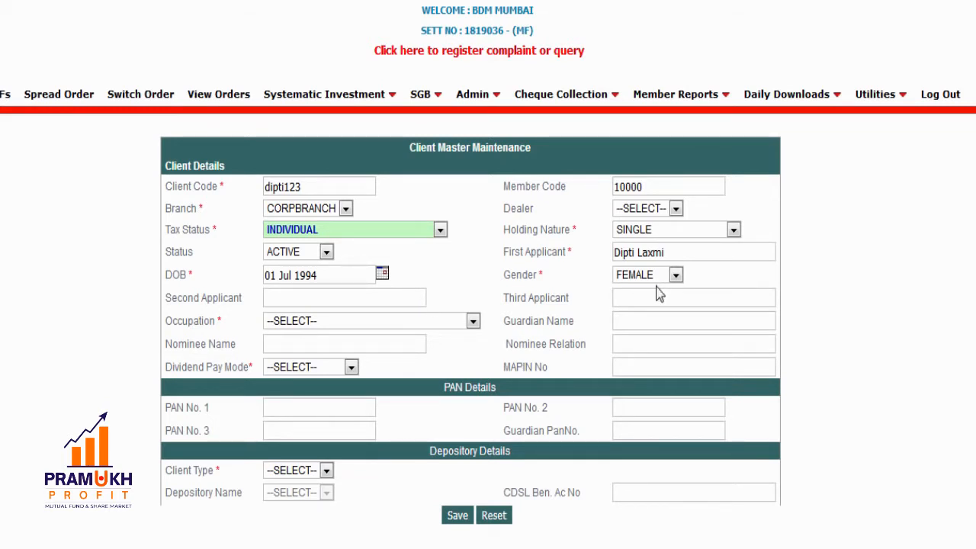
click(404, 324)
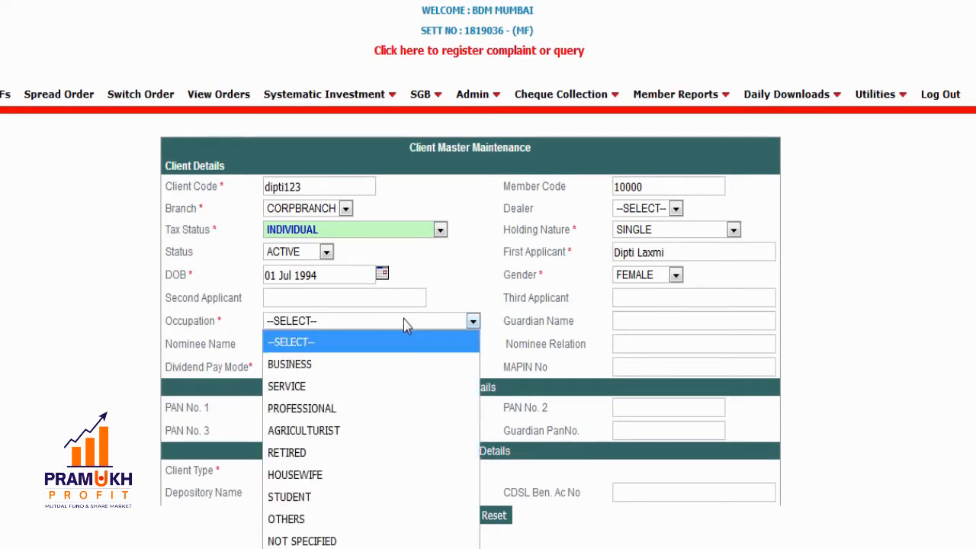
click(385, 388)
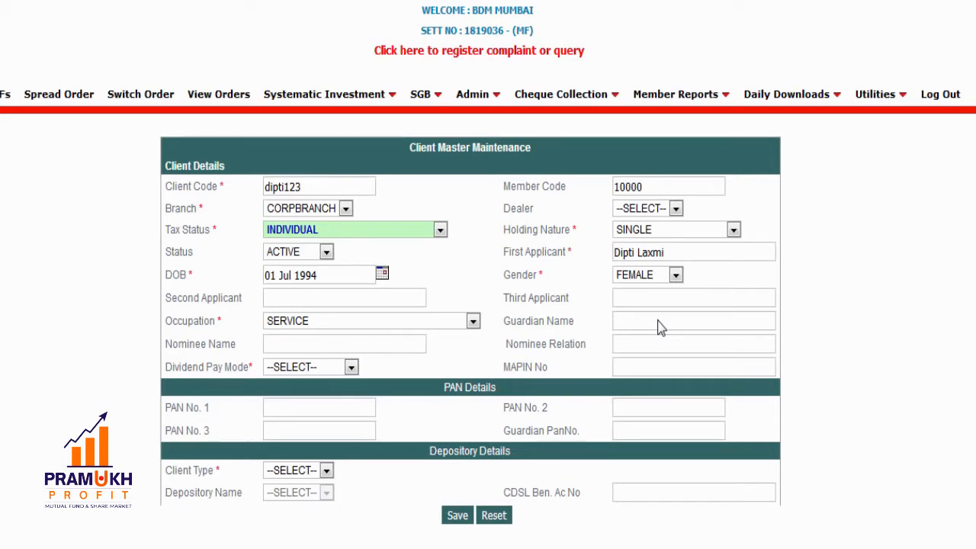
click(305, 343)
- Set dividend pay mode to DIRECT CREDIT and enter the client's PAN as PAN No. 1
scroll(319, 326, down, 2)
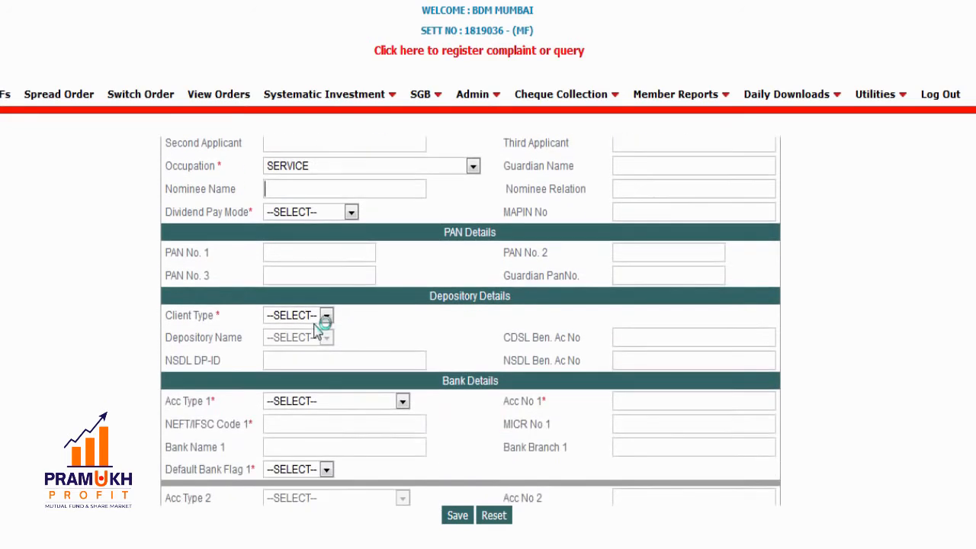
click(351, 214)
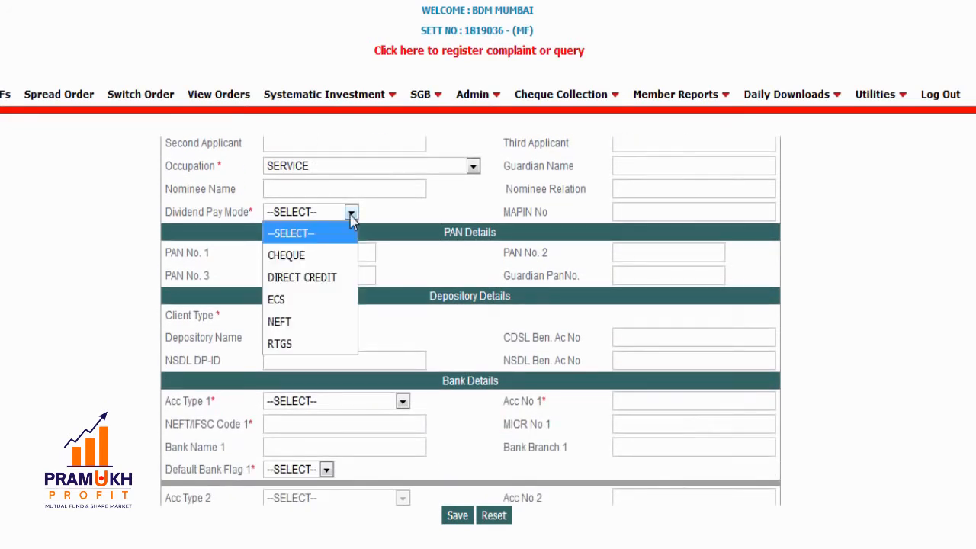
click(302, 279)
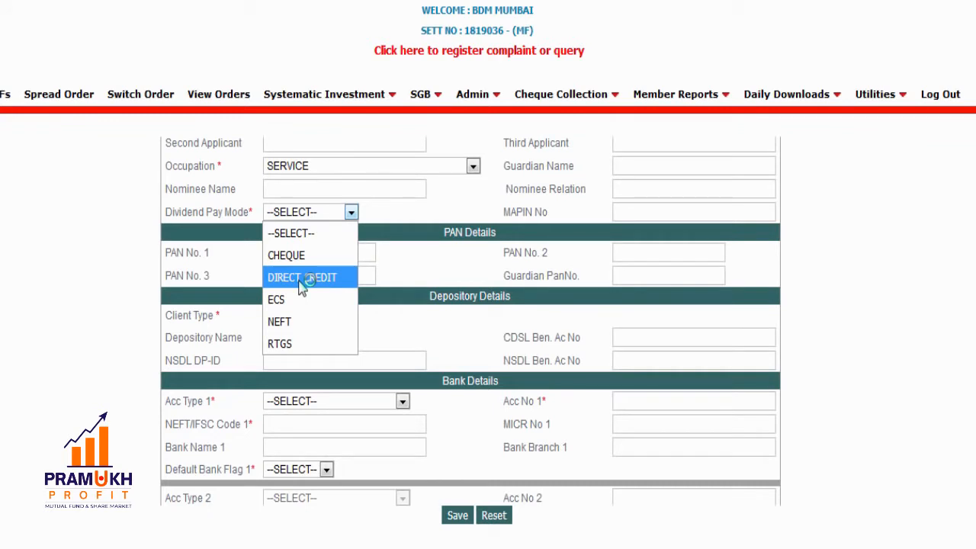
click(302, 278)
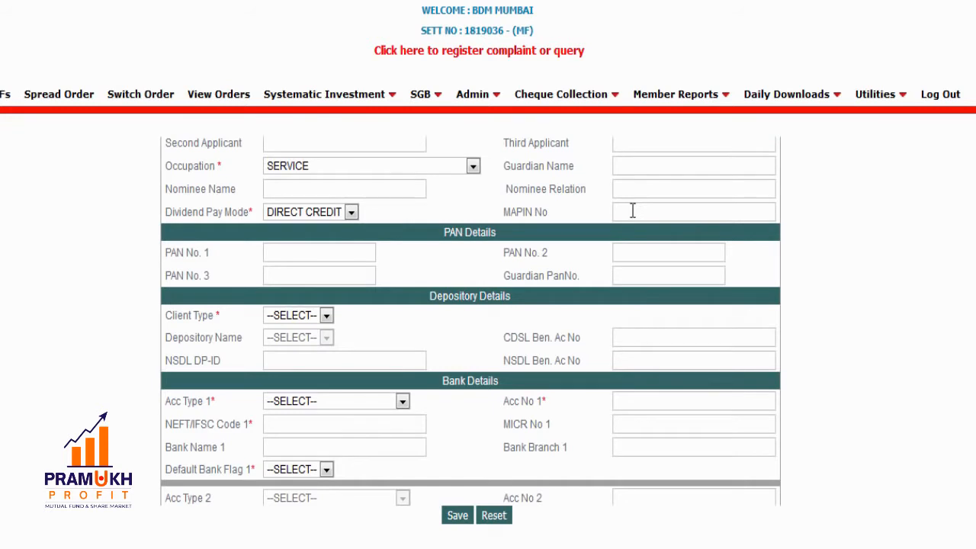
click(326, 247)
- Set the client type to PHYSICAL after briefly trying DEMAT and viewing the depository list
click(326, 316)
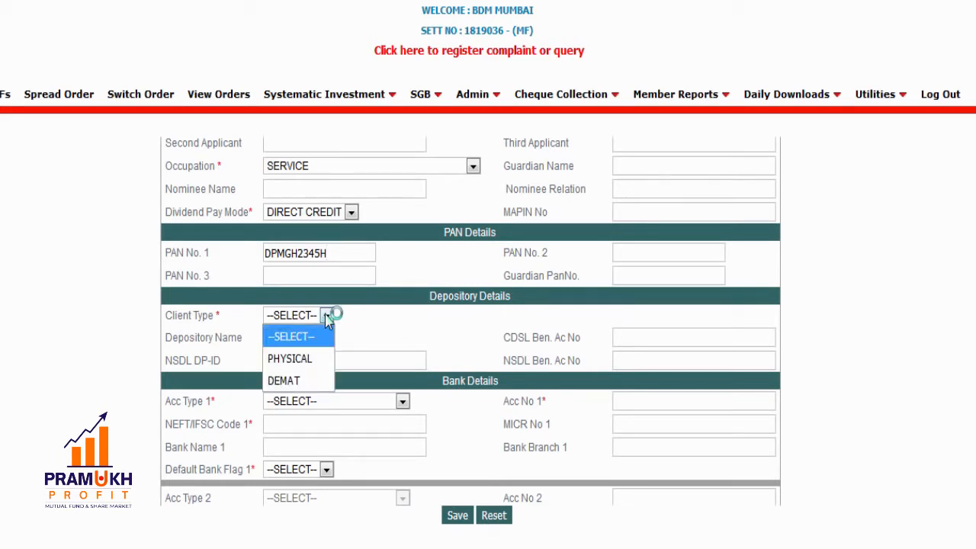
click(312, 366)
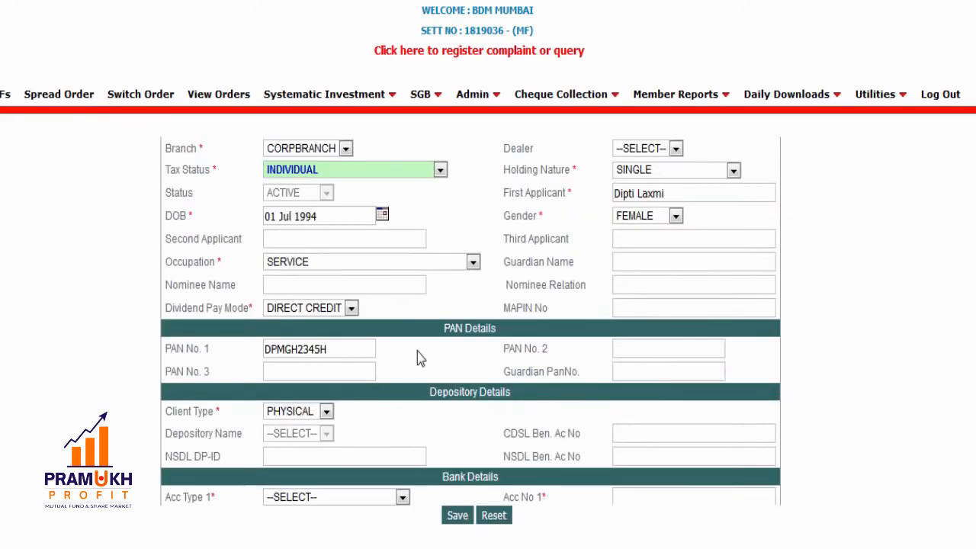
scroll(455, 365, down, 1)
scroll(456, 364, down, 2)
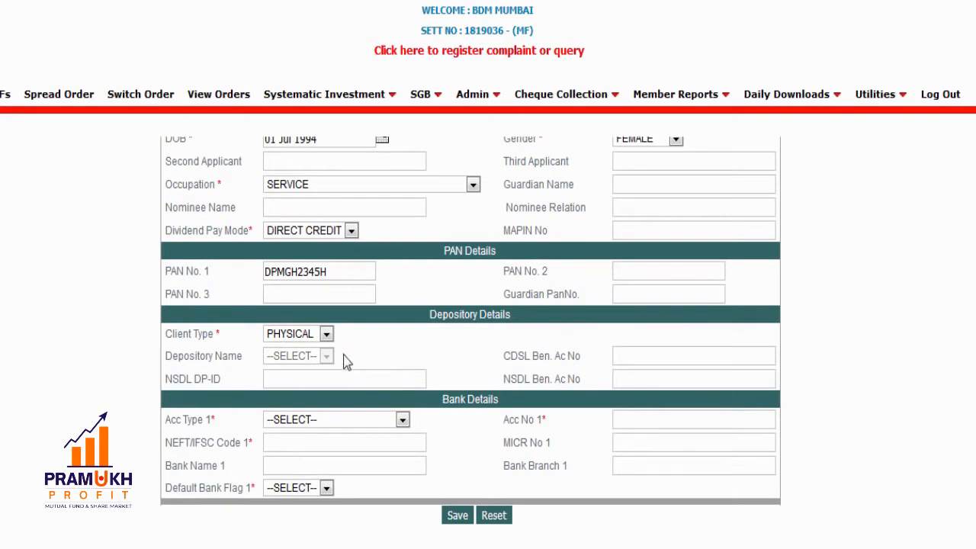
click(326, 336)
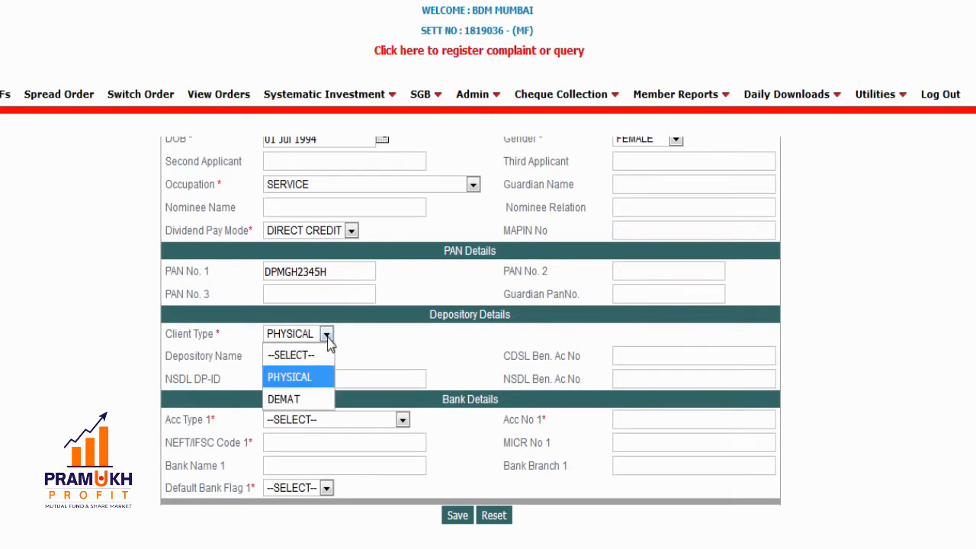
click(309, 399)
scroll(446, 395, down, 2)
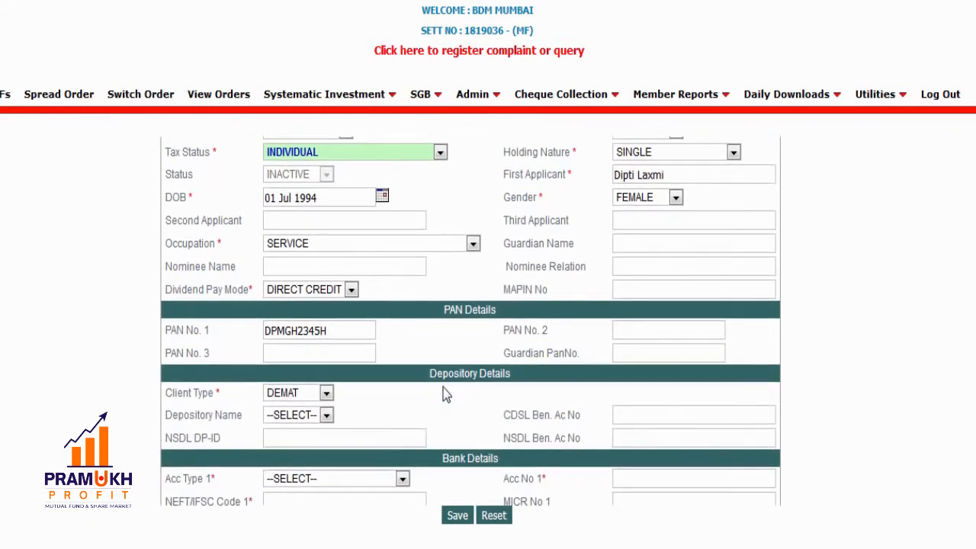
scroll(394, 414, down, 2)
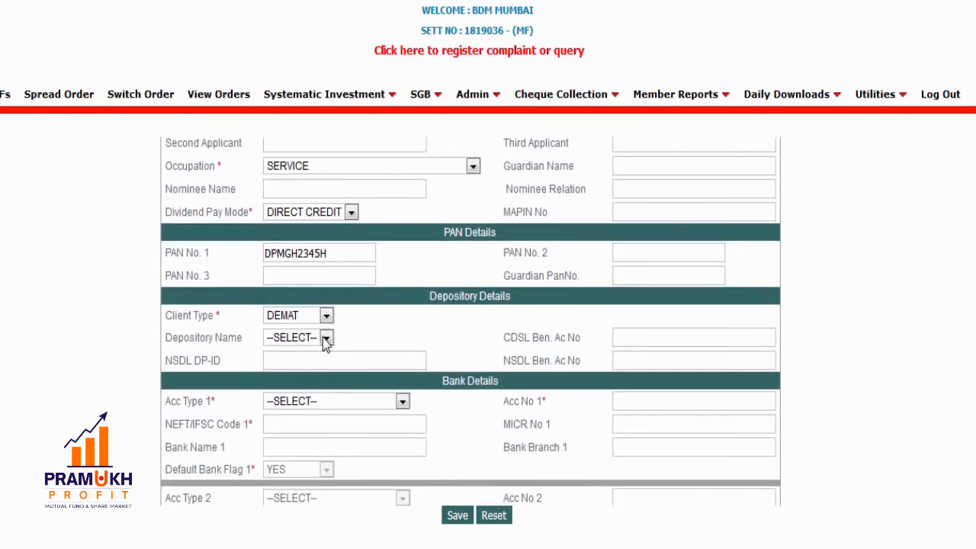
click(326, 340)
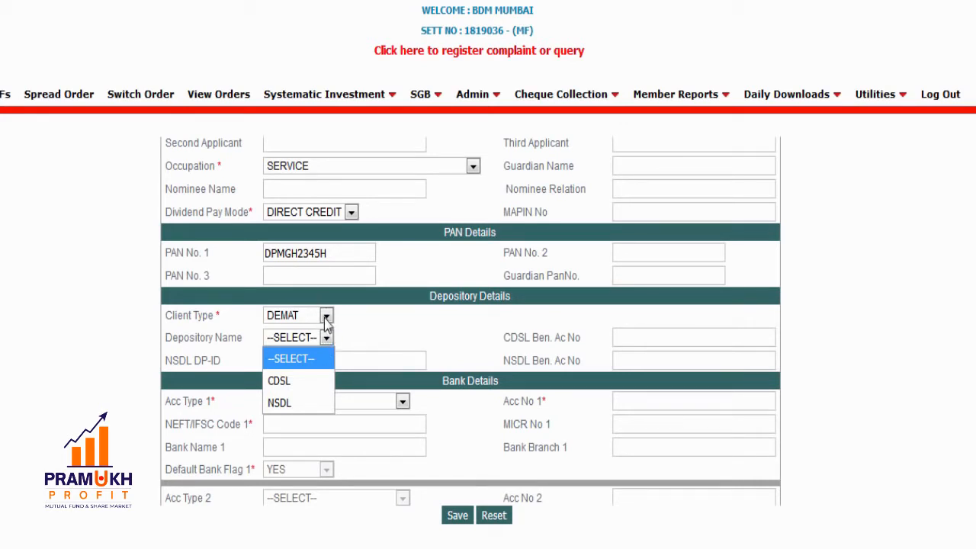
click(327, 319)
click(326, 317)
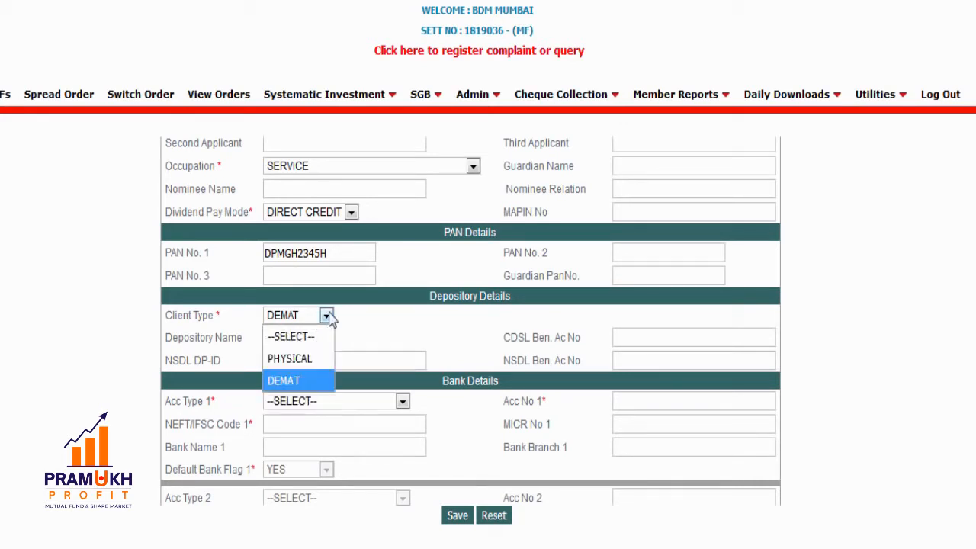
click(312, 358)
scroll(388, 400, down, 3)
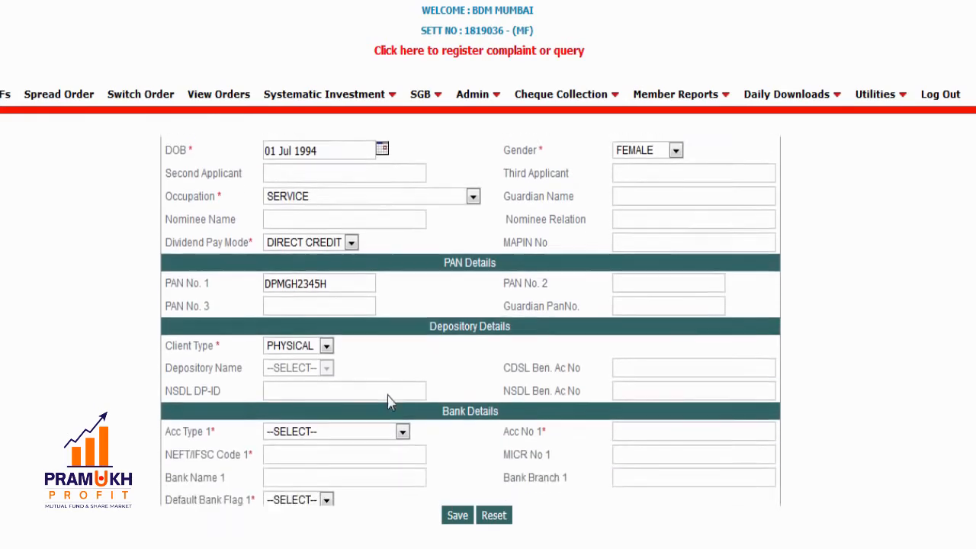
scroll(388, 403, down, 2)
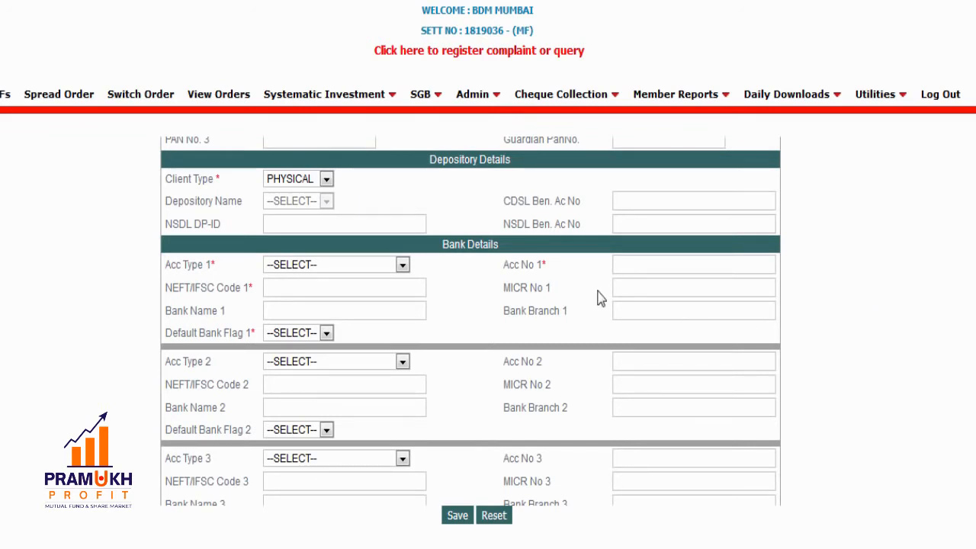
- Enter bank 1 as SAVINGS with its account number and IFSC HDFC0000060, fetching HDFC BANK, FORT
click(401, 265)
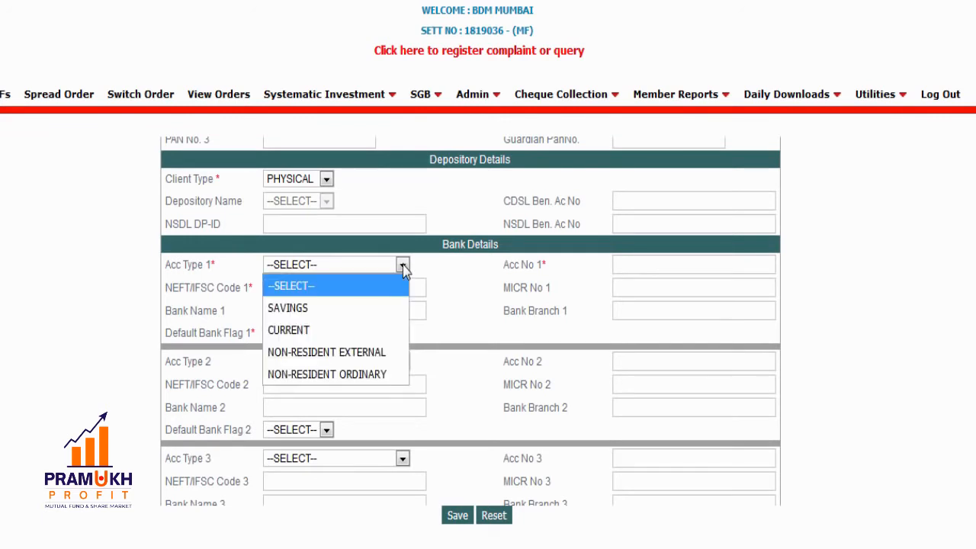
click(360, 313)
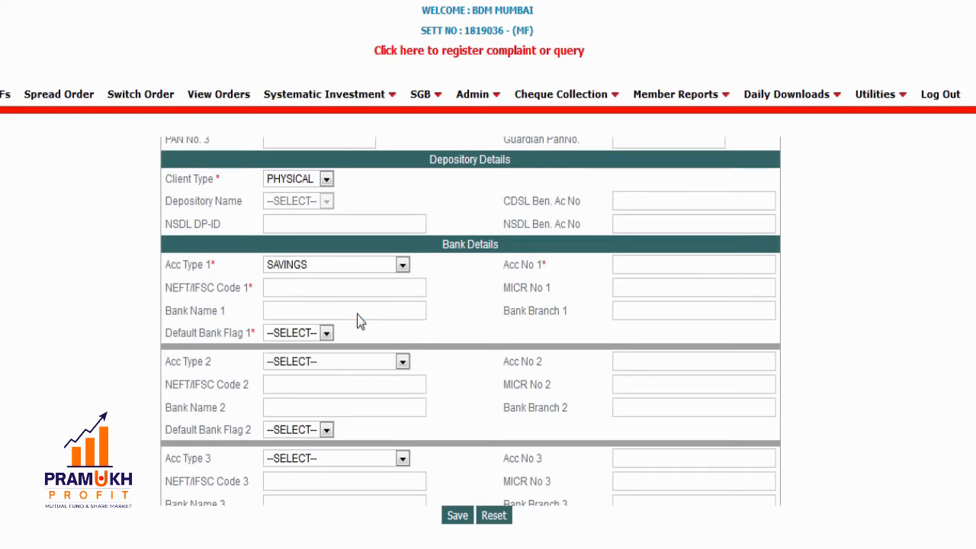
click(706, 263)
click(333, 287)
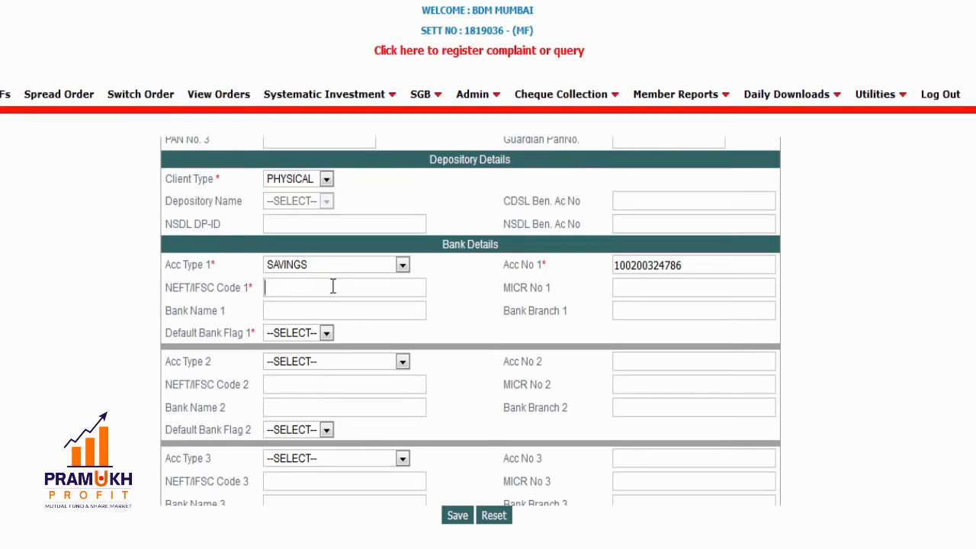
text(HDFC0000060)
click(661, 287)
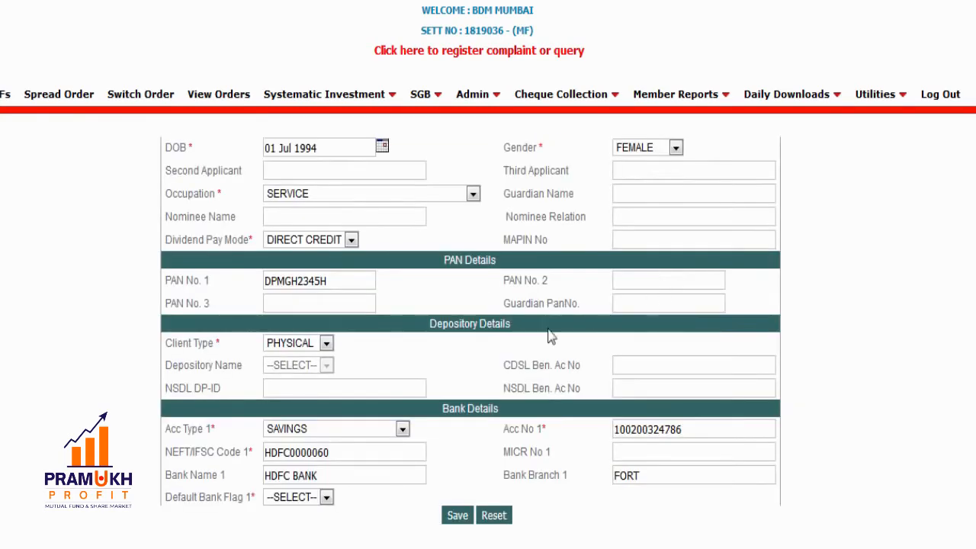
scroll(511, 365, down, 2)
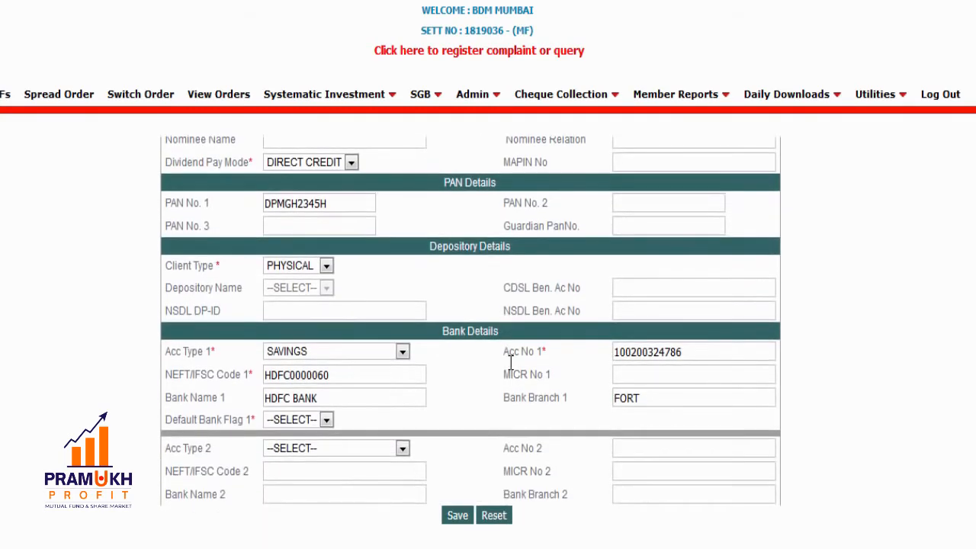
scroll(509, 363, down, 2)
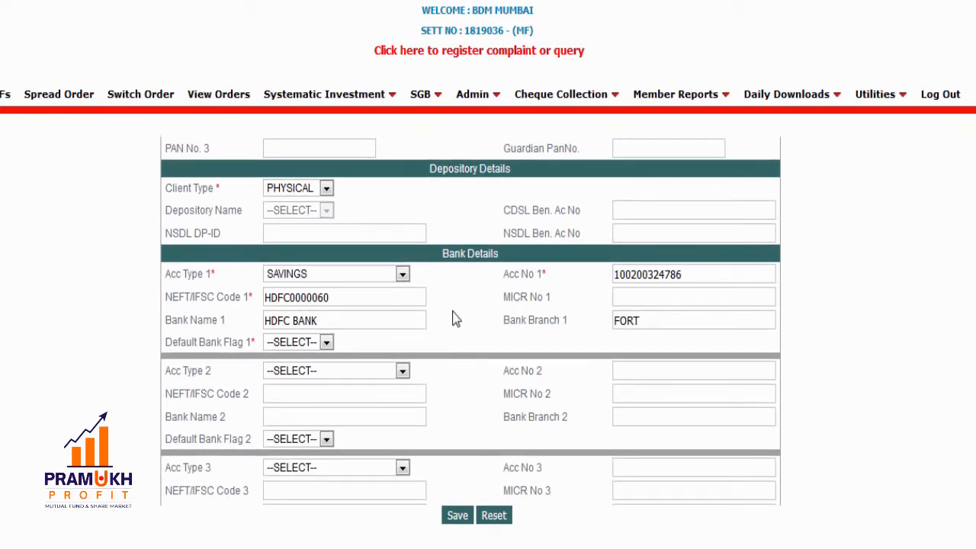
scroll(455, 319, down, 2)
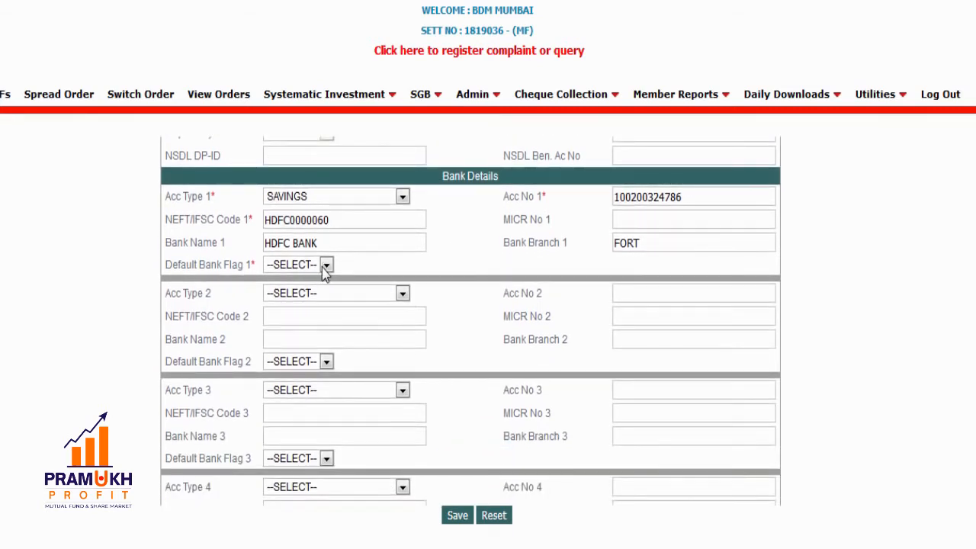
- Set Default Bank Flag 1 to YES
click(323, 271)
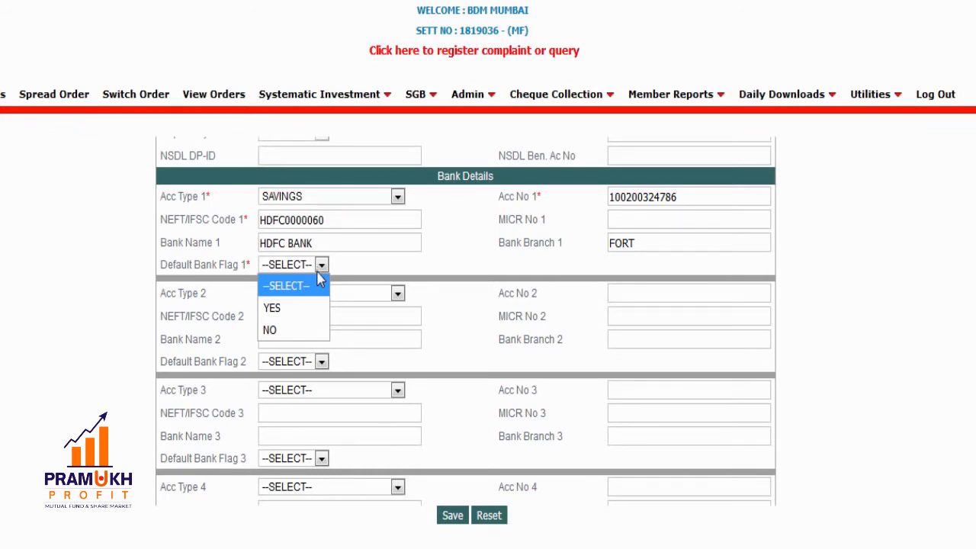
click(308, 311)
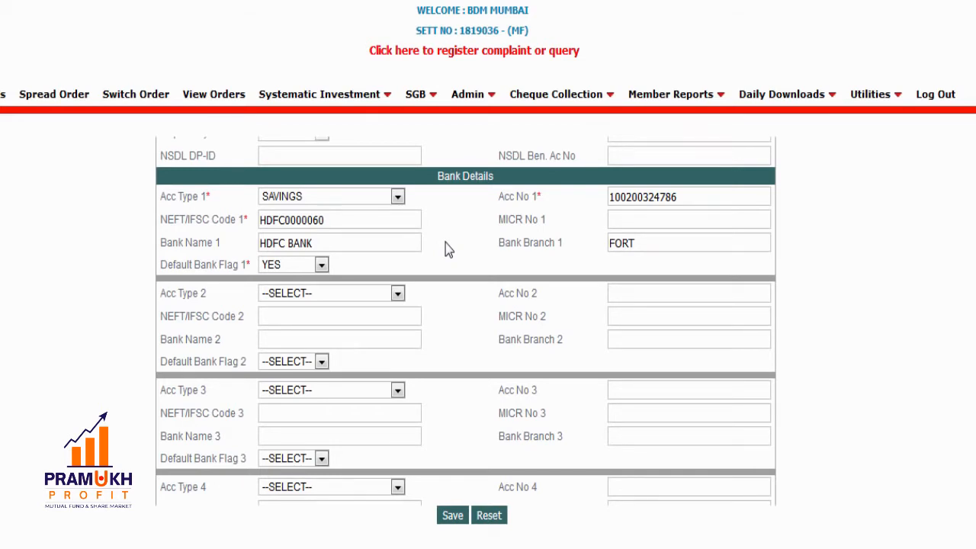
- Enter the client's two Indian address lines
scroll(445, 243, down, 4)
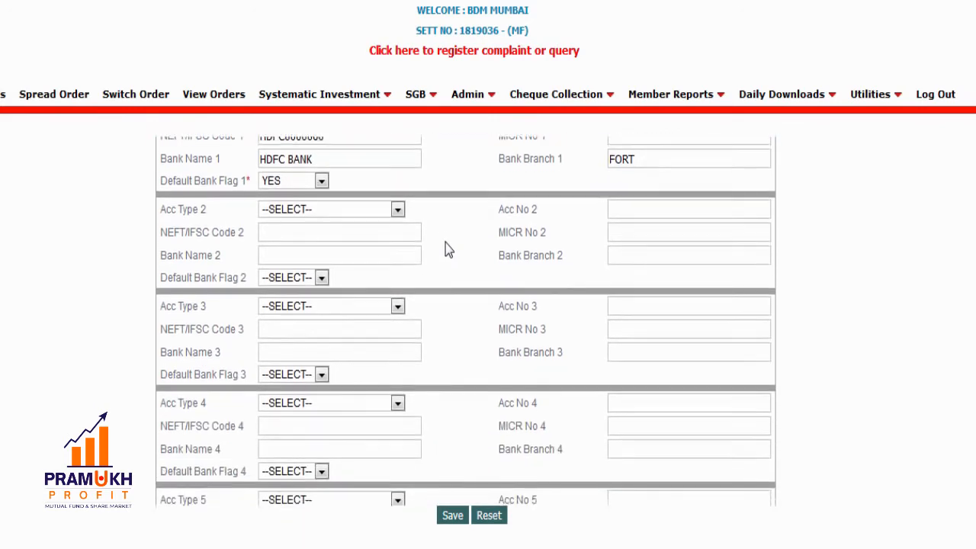
scroll(445, 243, down, 5)
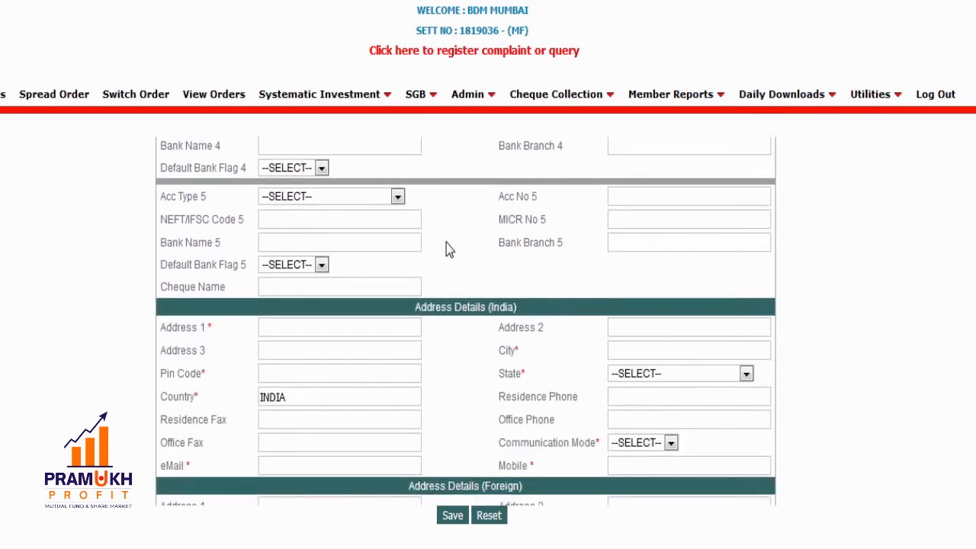
scroll(446, 243, down, 2)
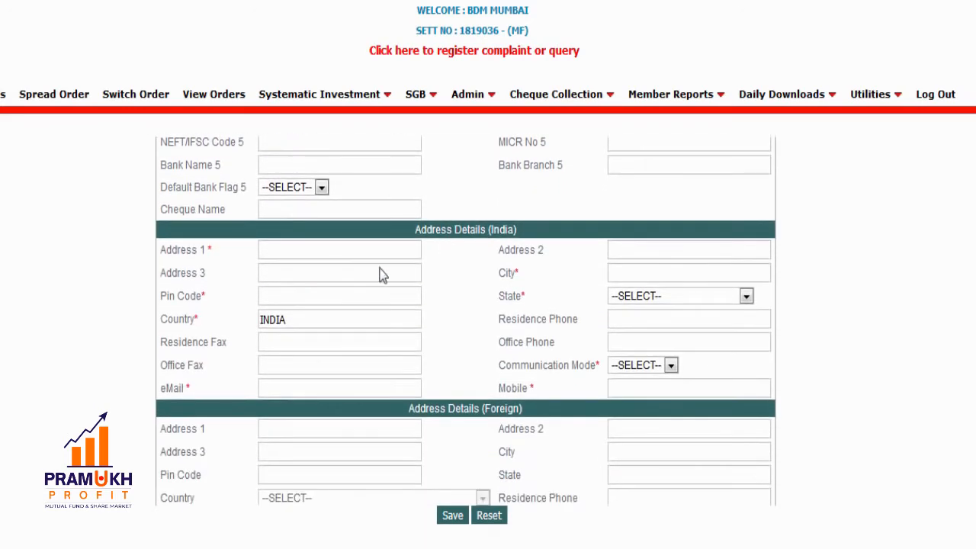
click(359, 248)
text(BSE Ltd)
key(Tab)
text(27th floor)
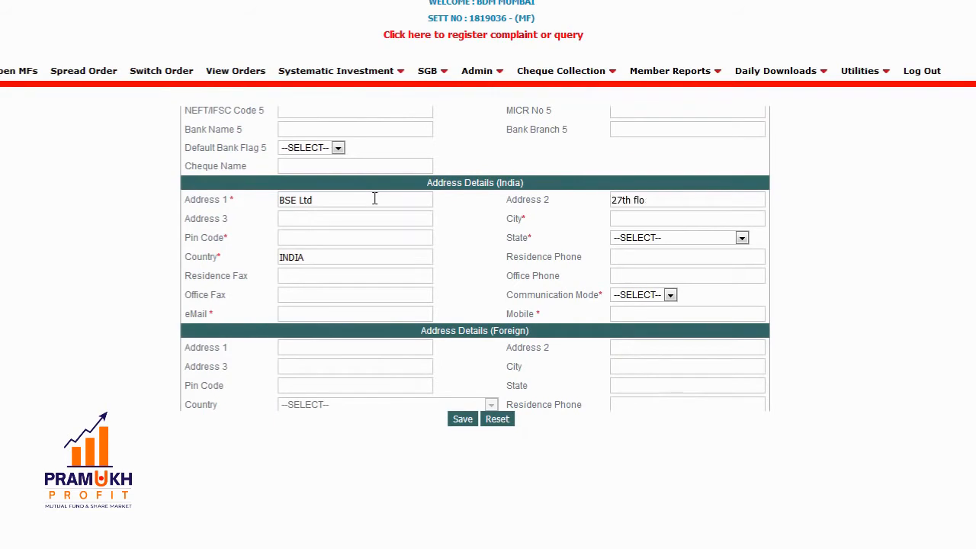
- Enter the city and pin code, and set the state to MAHARASHTRA
click(664, 216)
text(Mumbai)
key(Tab)
text(400001)
key(Tab)
text(mah)
click(639, 298)
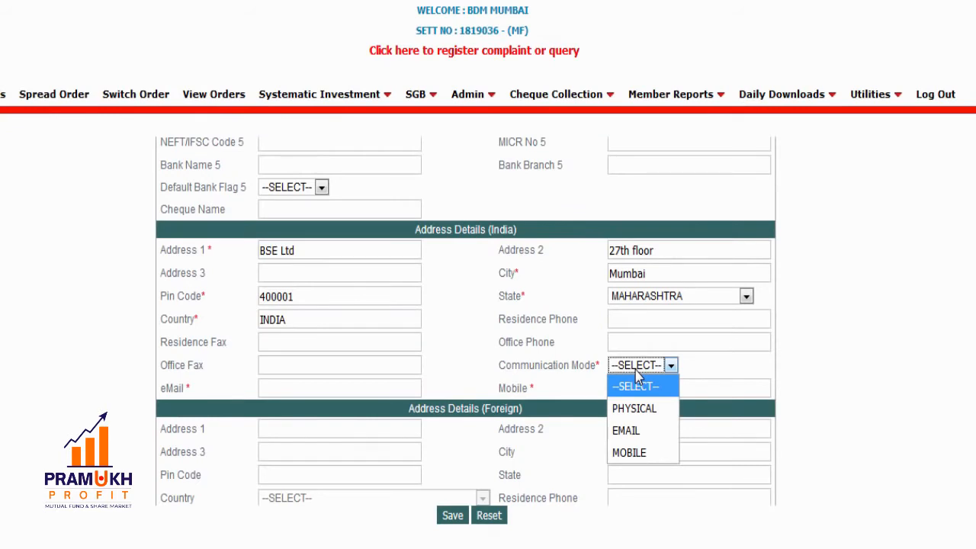
- Choose EMAIL as communication mode and fill in the client's e-mail address and mobile number
click(627, 432)
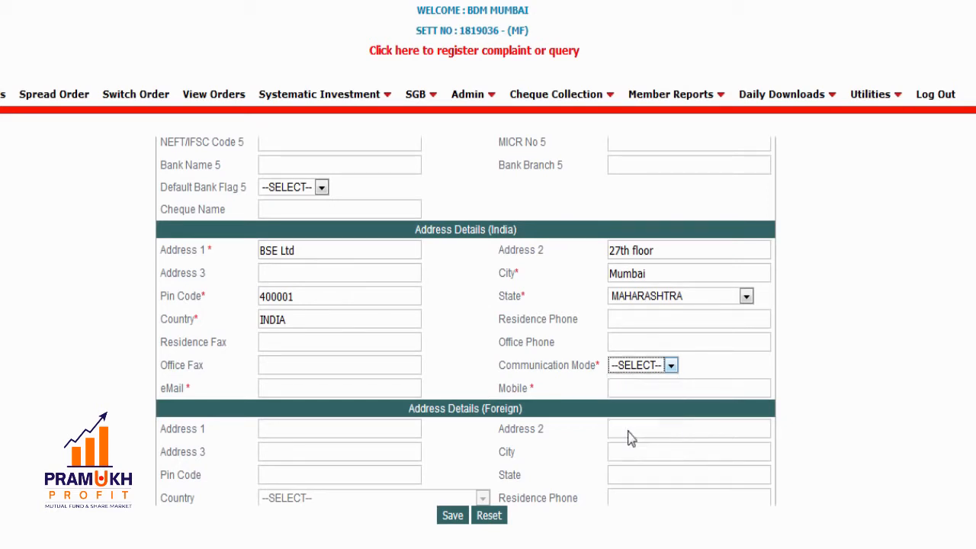
click(356, 390)
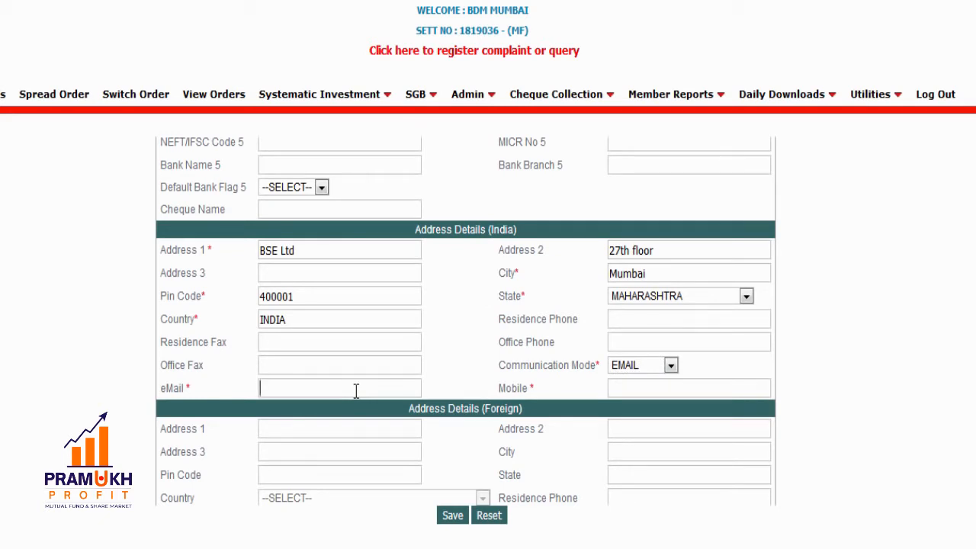
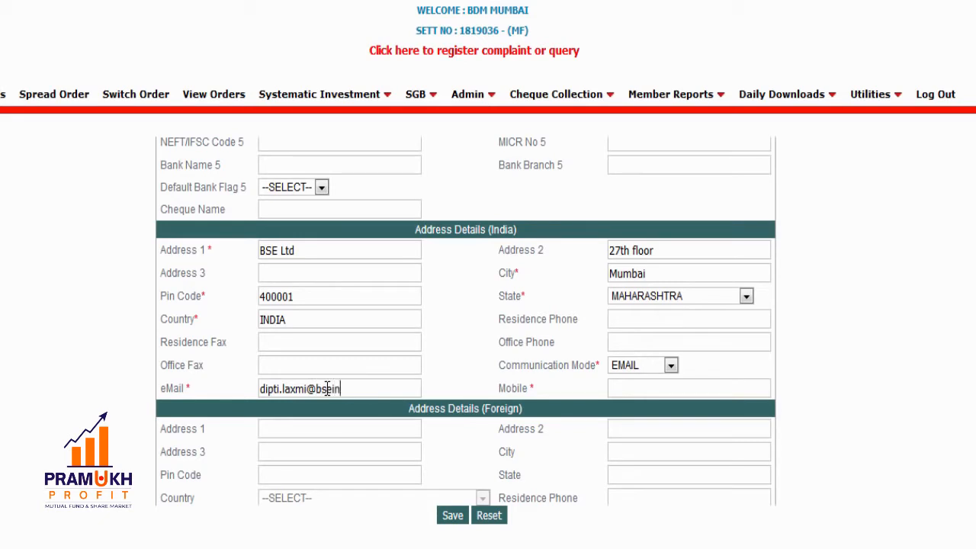
key(Tab)
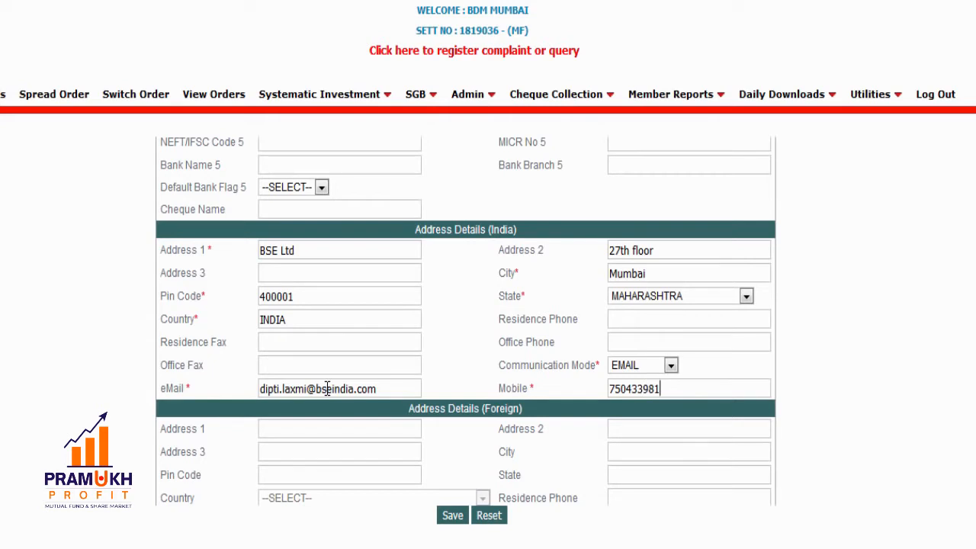
- Dismiss the ten-digit mobile warning and add the missing final digit to the Mobile number
scroll(439, 445, down, 3)
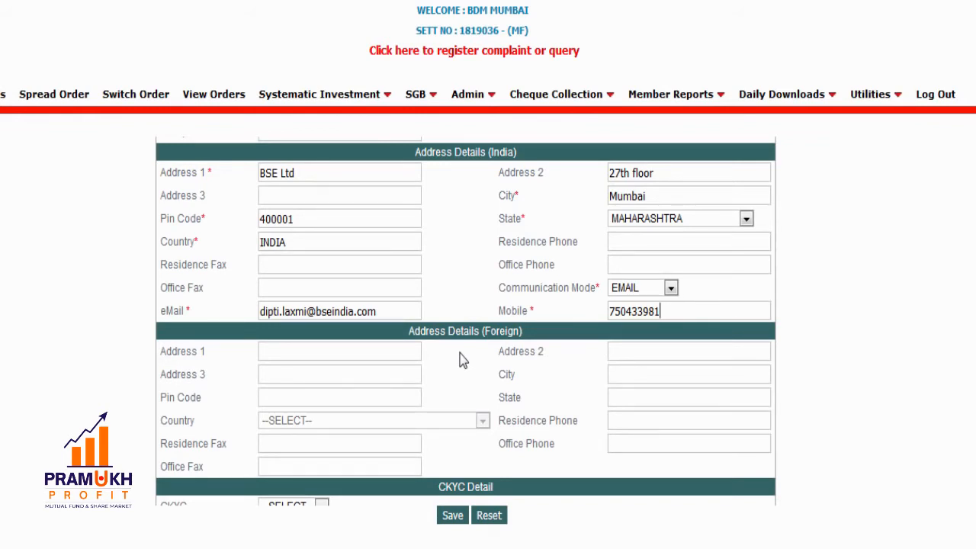
scroll(462, 360, down, 1)
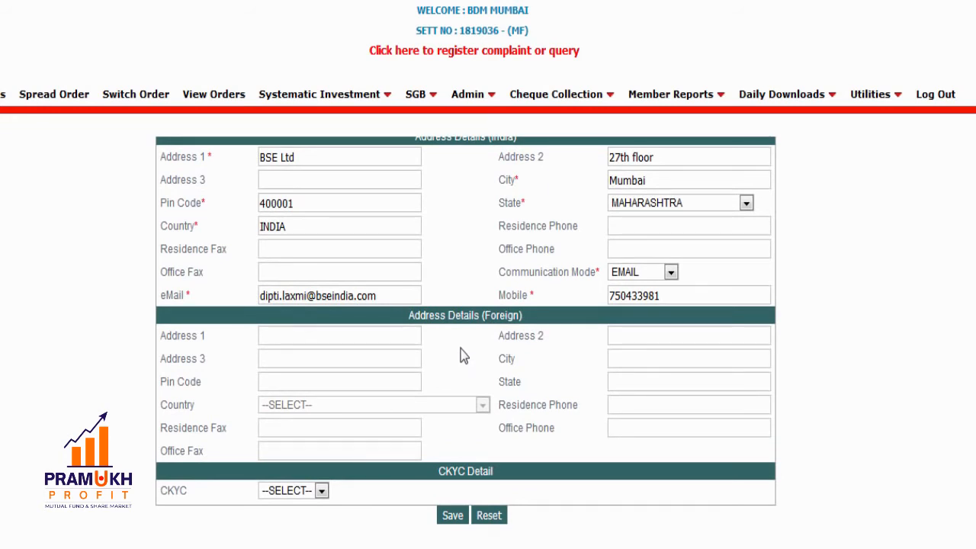
click(322, 492)
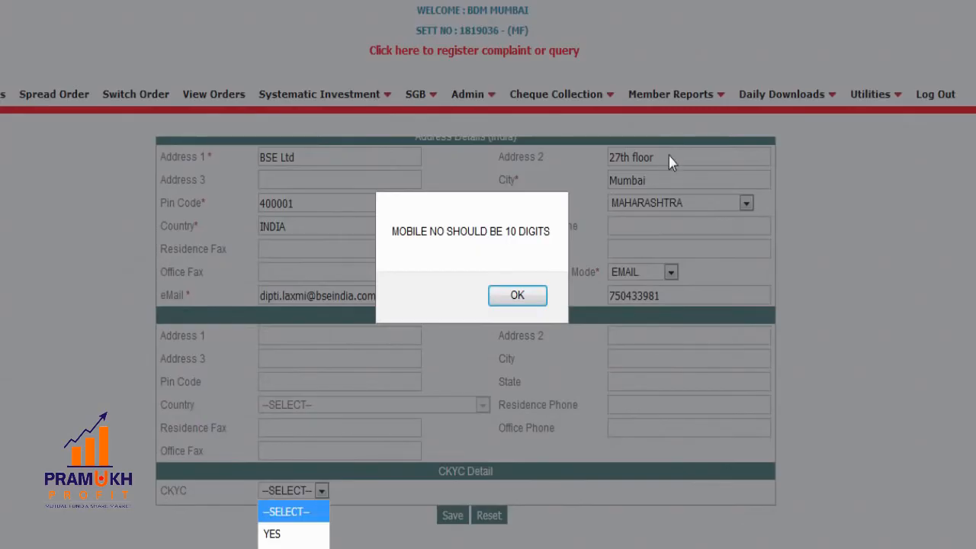
click(533, 299)
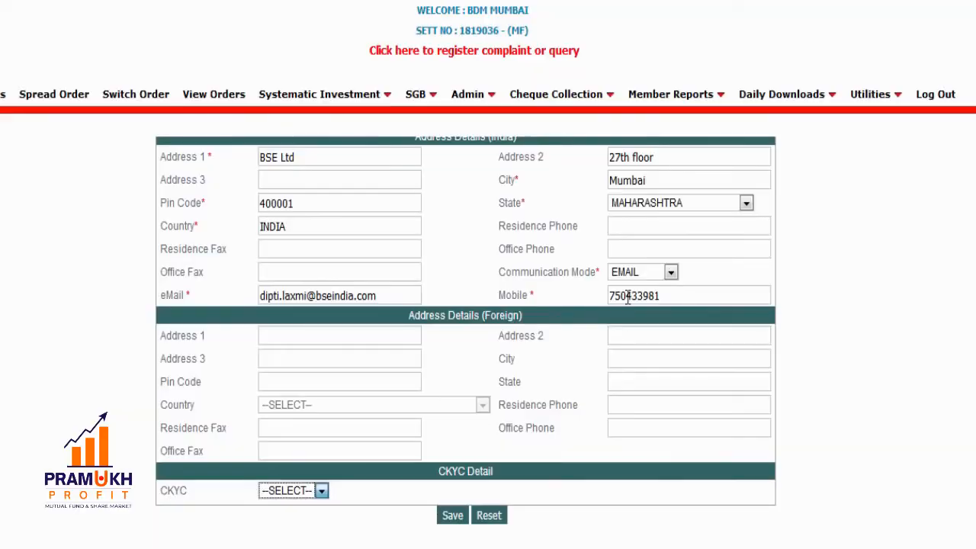
click(666, 298)
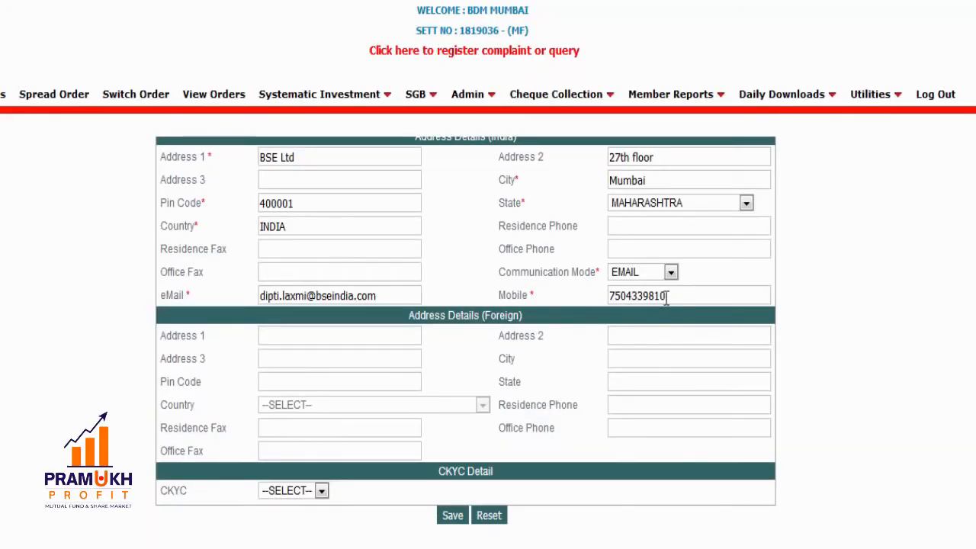
click(321, 492)
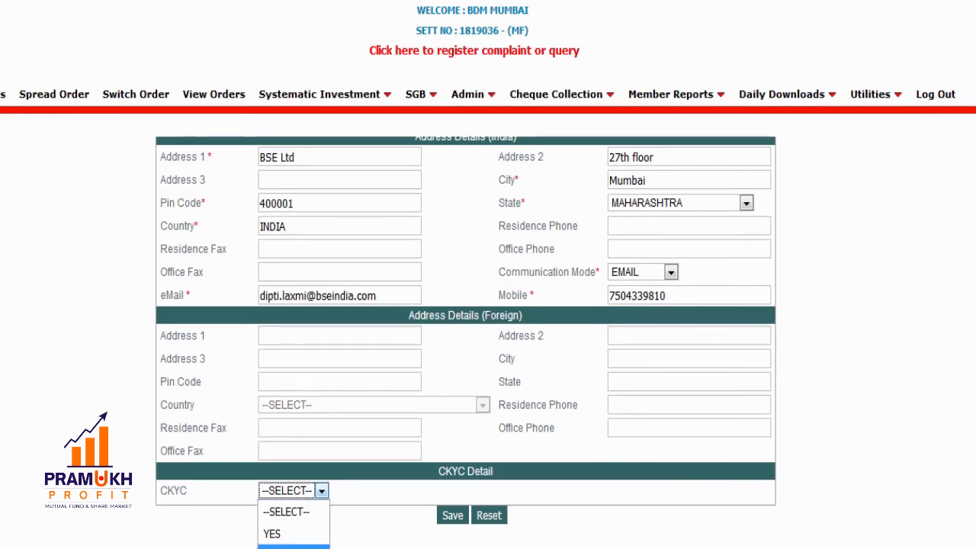
- Set the CKYC dropdown to YES
click(293, 546)
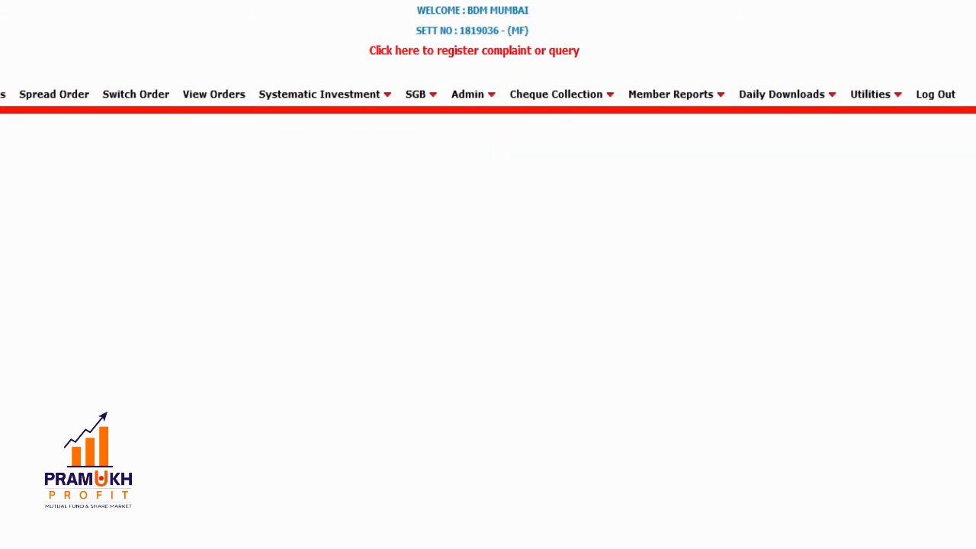
scroll(915, 365, down, 10)
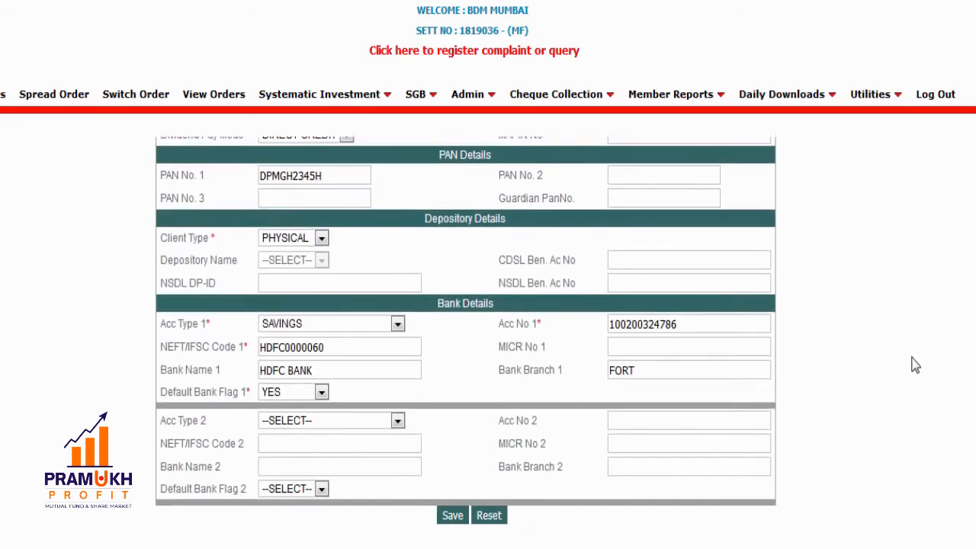
scroll(915, 364, down, 2)
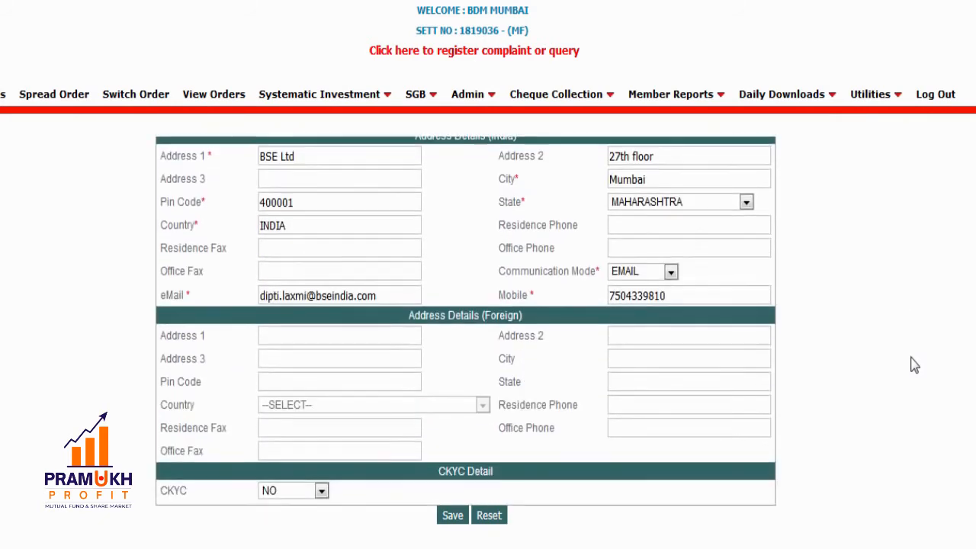
click(322, 492)
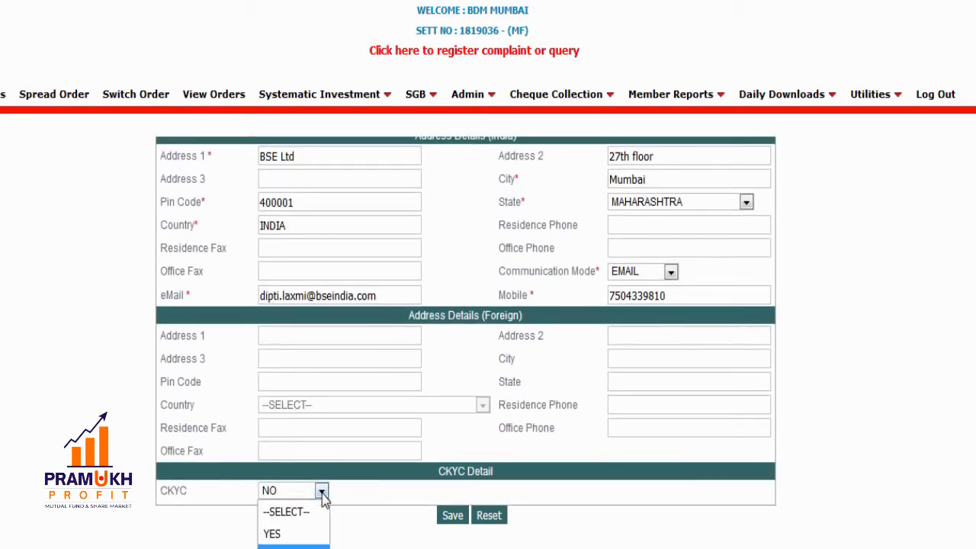
click(293, 533)
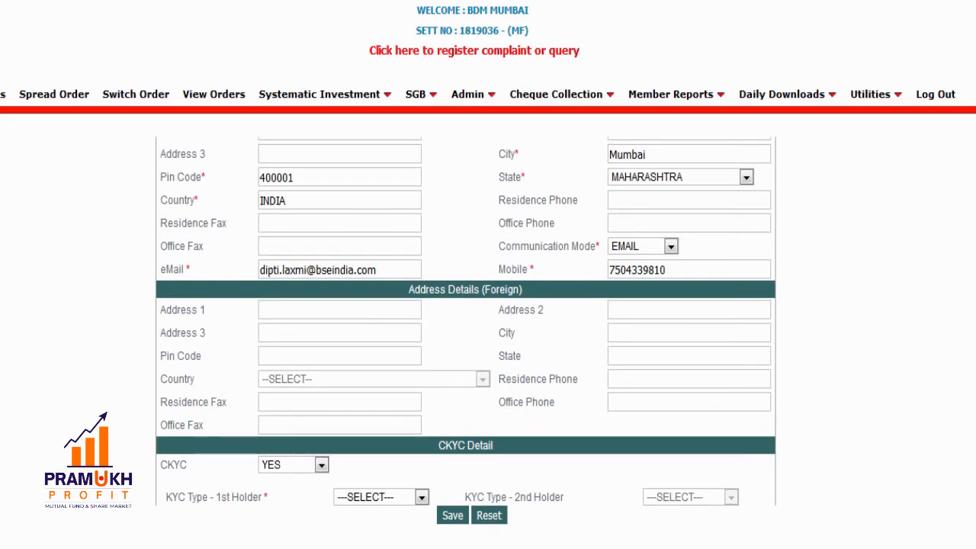
- Mark the first holder's KYC type as CKYC Compliant and replace the 0 with their CKYC number
scroll(465, 320, down, 3)
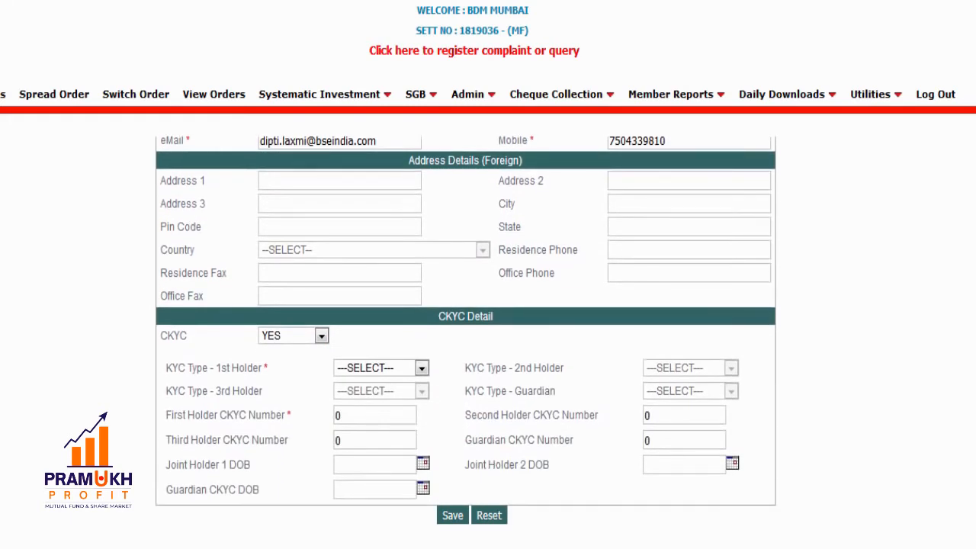
click(422, 368)
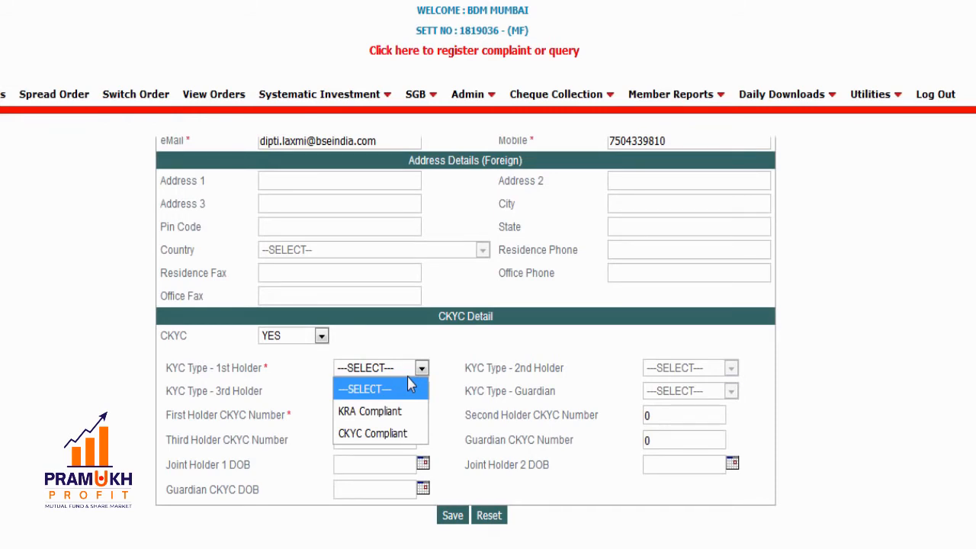
click(396, 433)
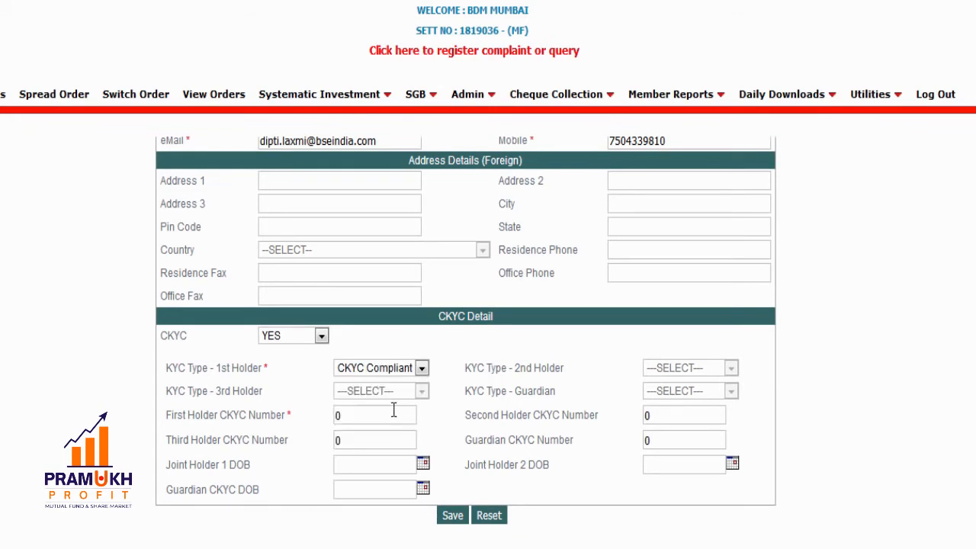
click(391, 412)
drag(390, 410, 311, 422)
- Save the new client record and dismiss the 'CLIENT ADDED SUCCESSFULLY' alert
click(456, 519)
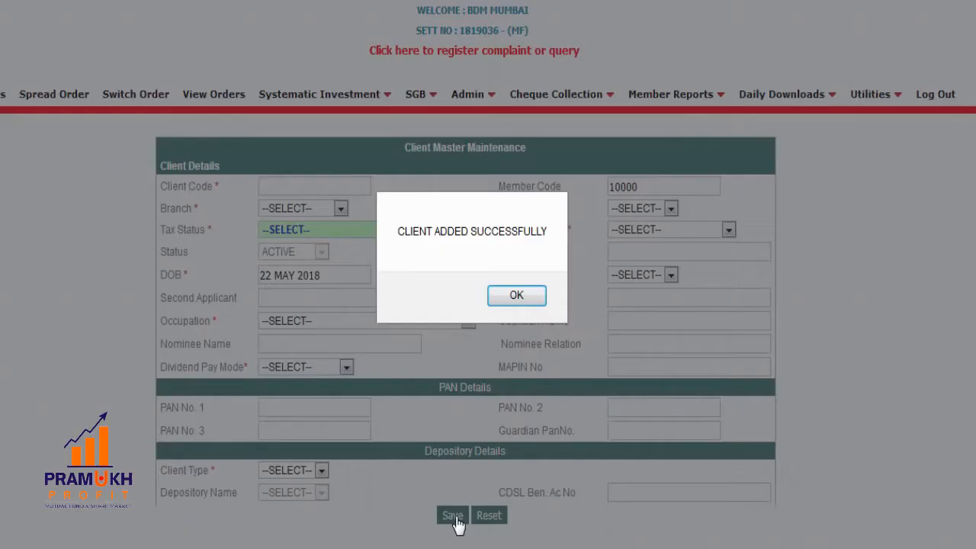
click(515, 297)
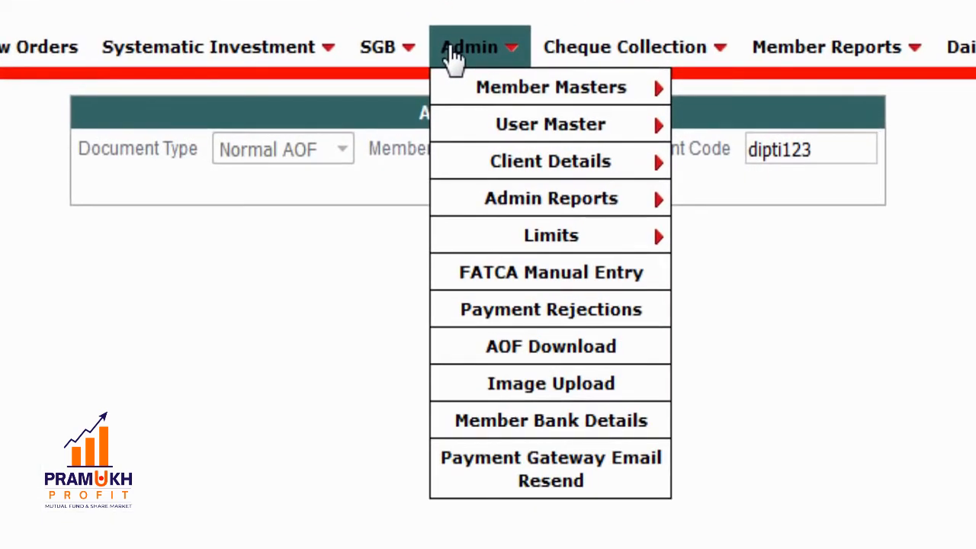
- Open the AOF Download page for member code 10000 and begin entering the new client's code
click(565, 355)
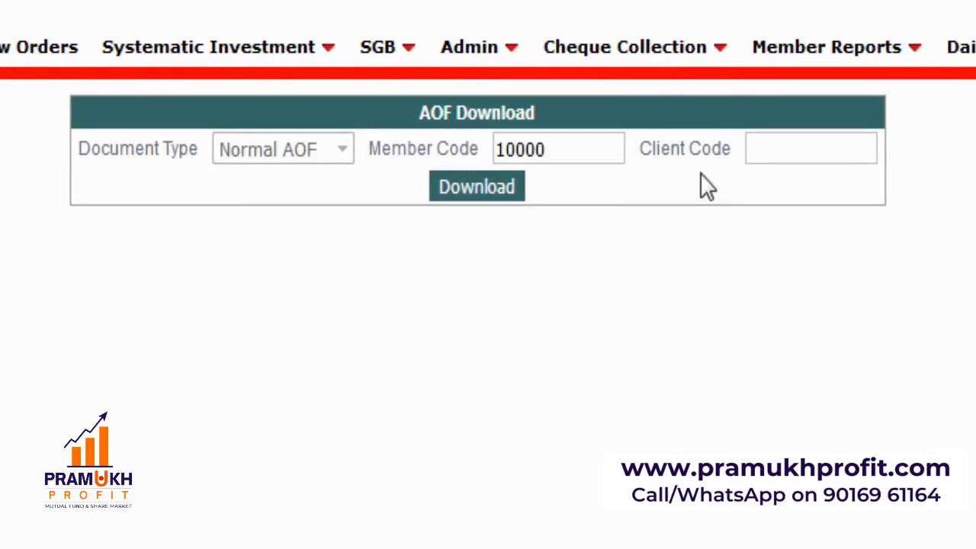
click(830, 160)
text(di)
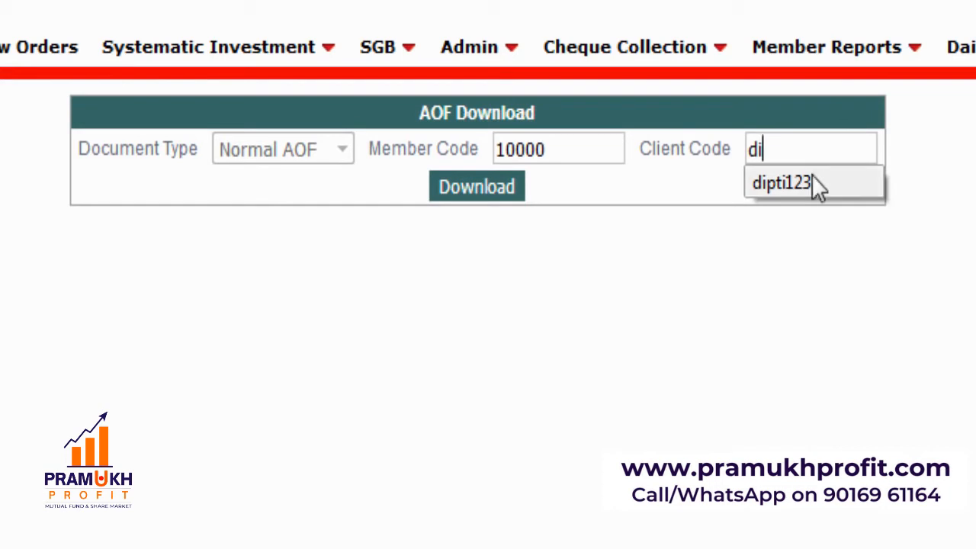
- Pick the new client's code, download its AOF, and open the PDF in Adobe Acrobat Reader DC
click(810, 181)
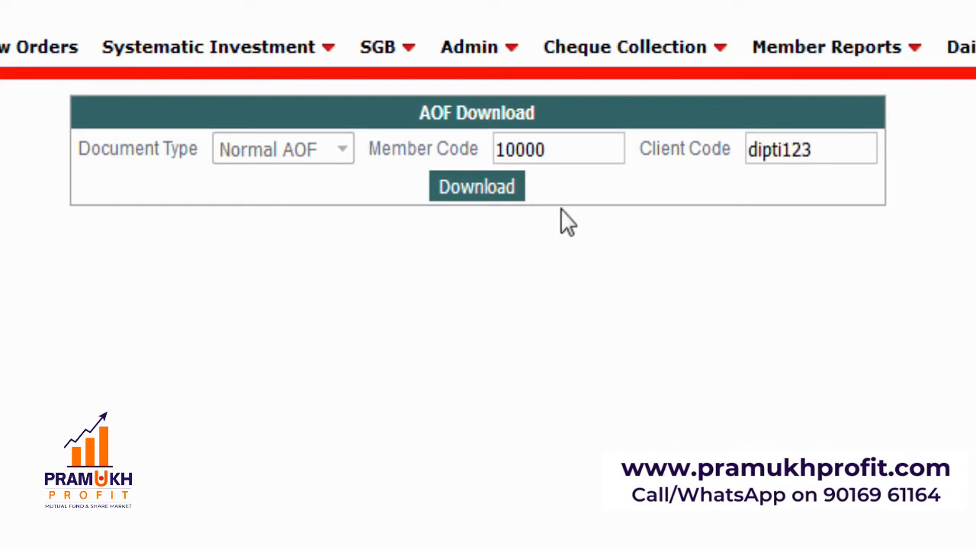
click(461, 192)
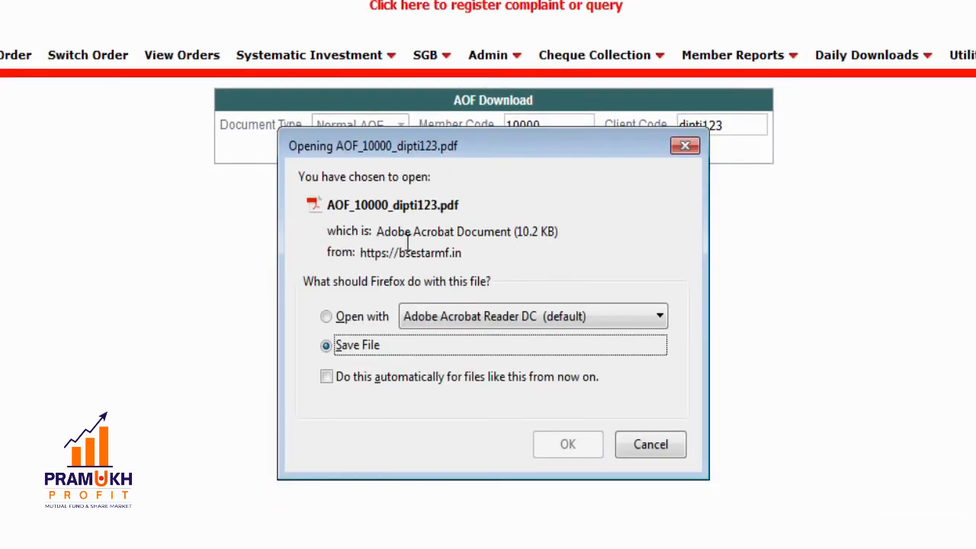
click(326, 316)
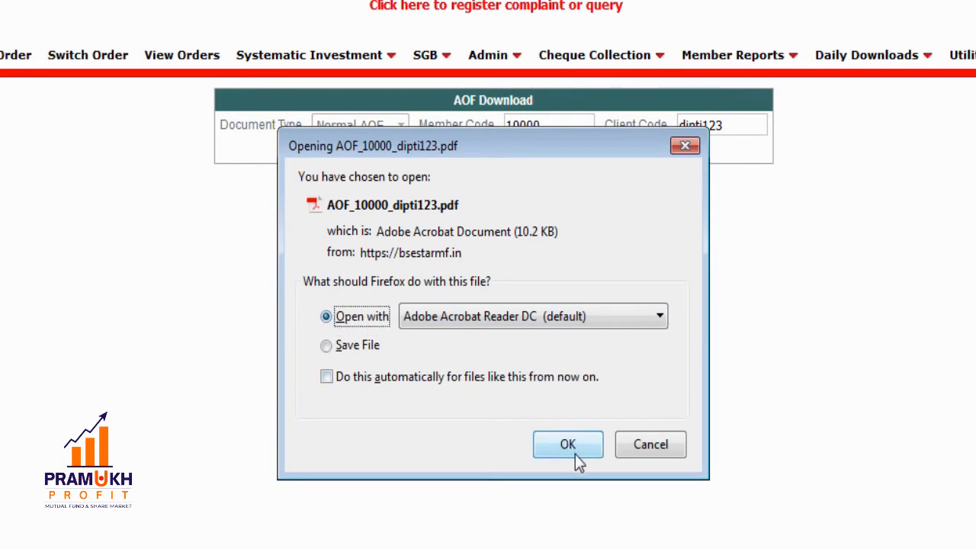
click(572, 448)
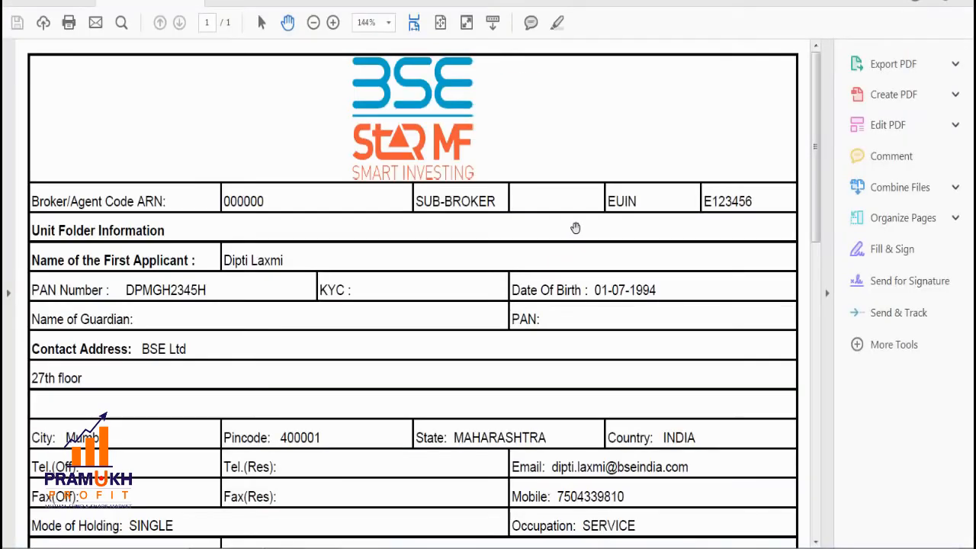
- Scroll through the AOF PDF down to the signature row and back up to check the details
scroll(576, 228, down, 6)
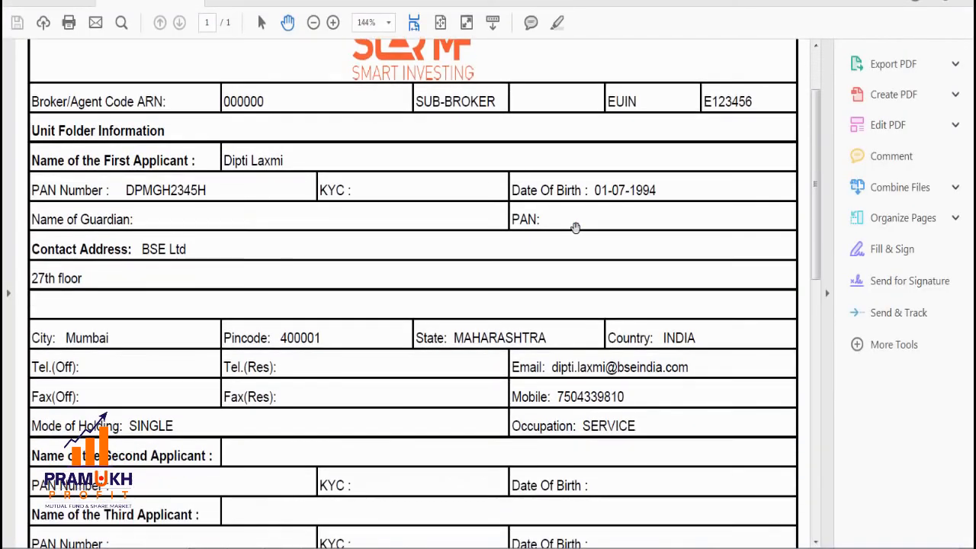
scroll(575, 228, down, 4)
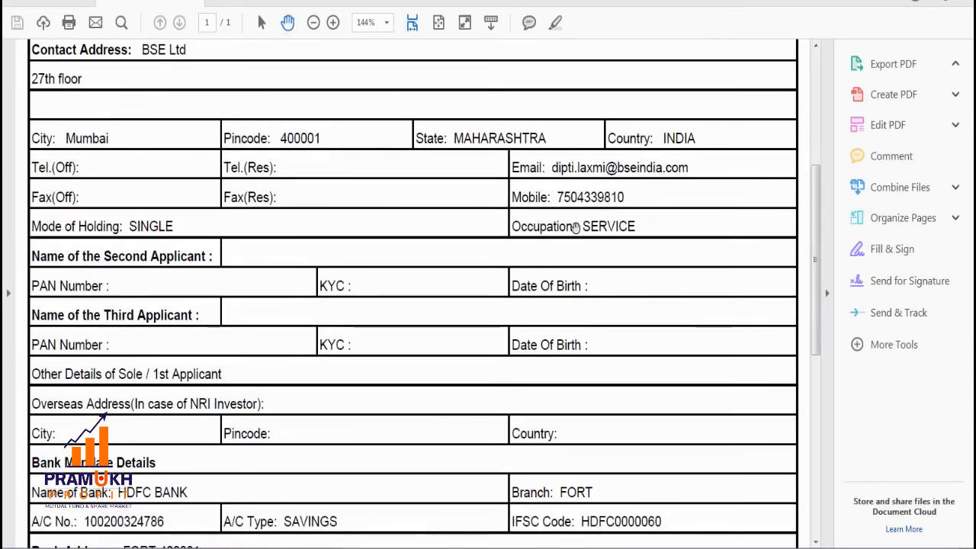
scroll(576, 228, down, 7)
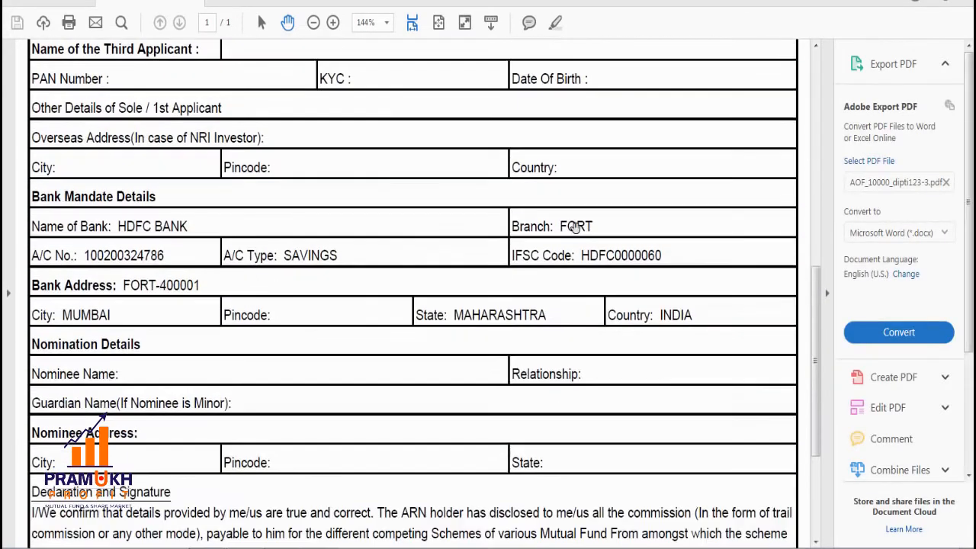
scroll(575, 228, down, 3)
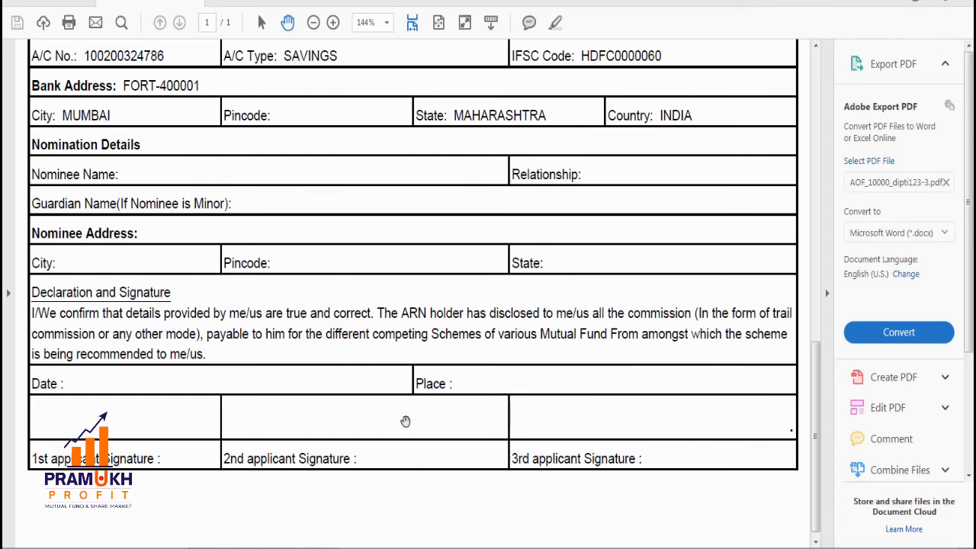
scroll(405, 421, up, 6)
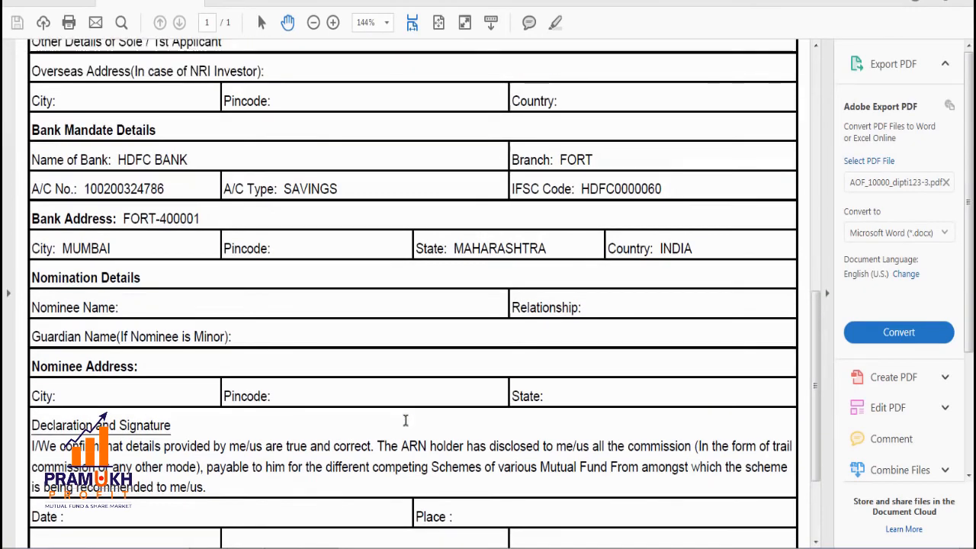
scroll(404, 420, up, 8)
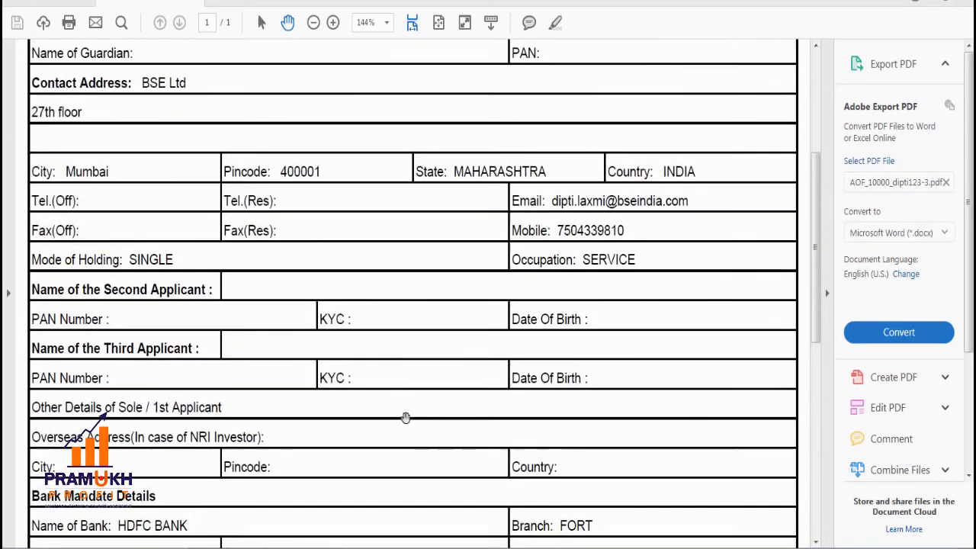
scroll(405, 418, up, 3)
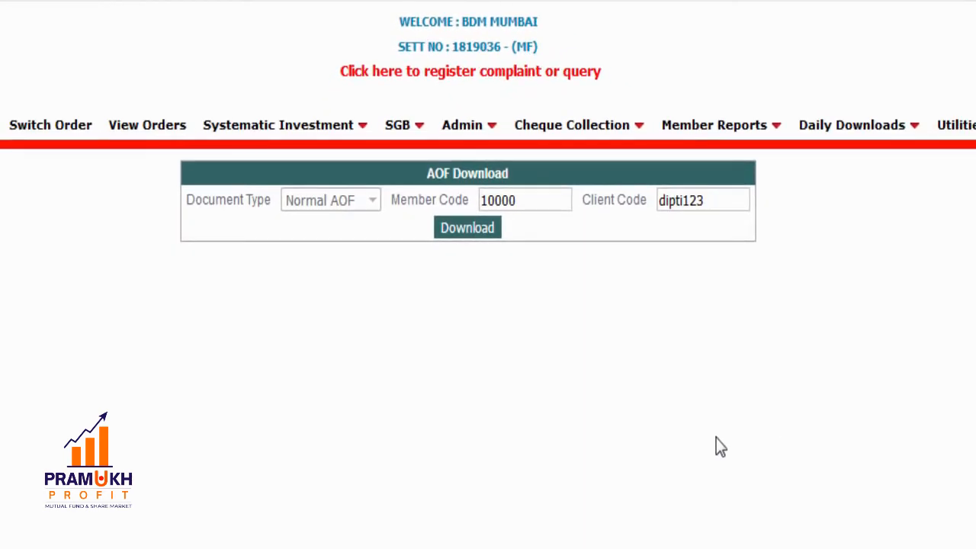
- Open Admin > Image Upload and select the new client's code so name and PAN auto-fill
mouse_move(462, 136)
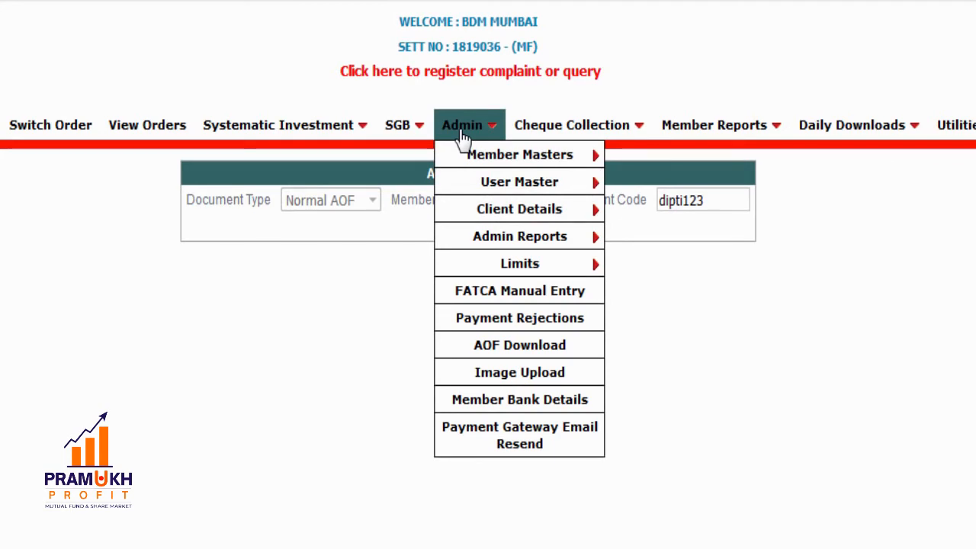
click(528, 378)
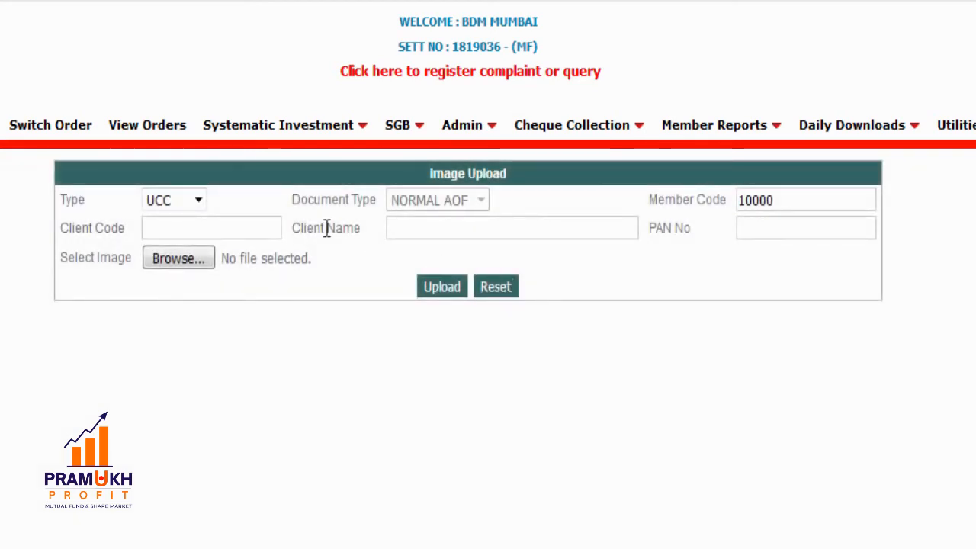
click(270, 225)
text(d)
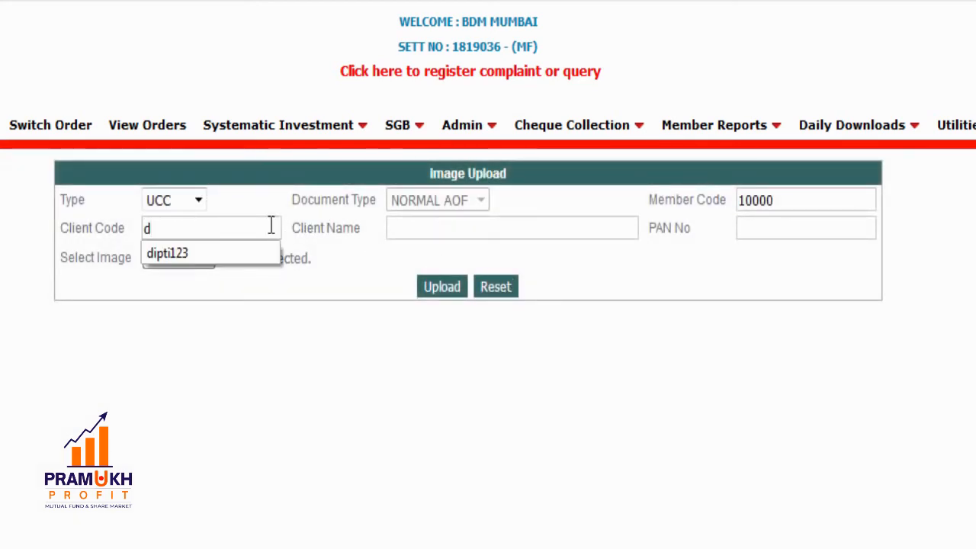
text(ip)
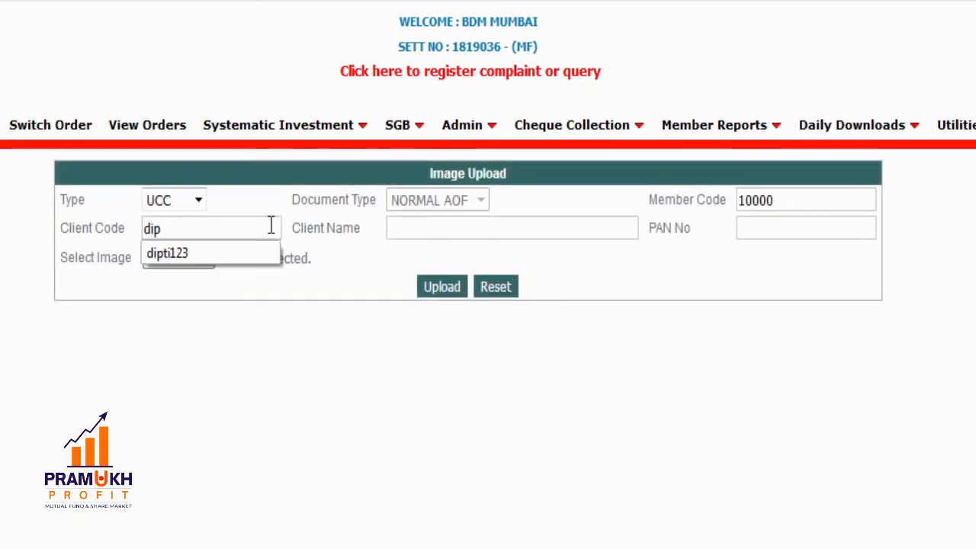
click(235, 255)
click(237, 278)
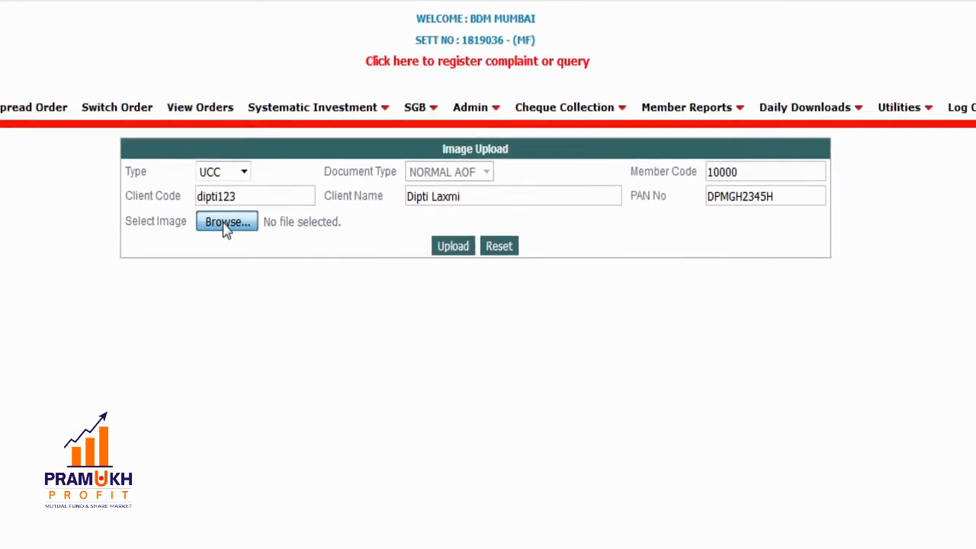
- Attach the signed AOF PDF from the aof folder, upload it, and dismiss the saved confirmation
click(174, 260)
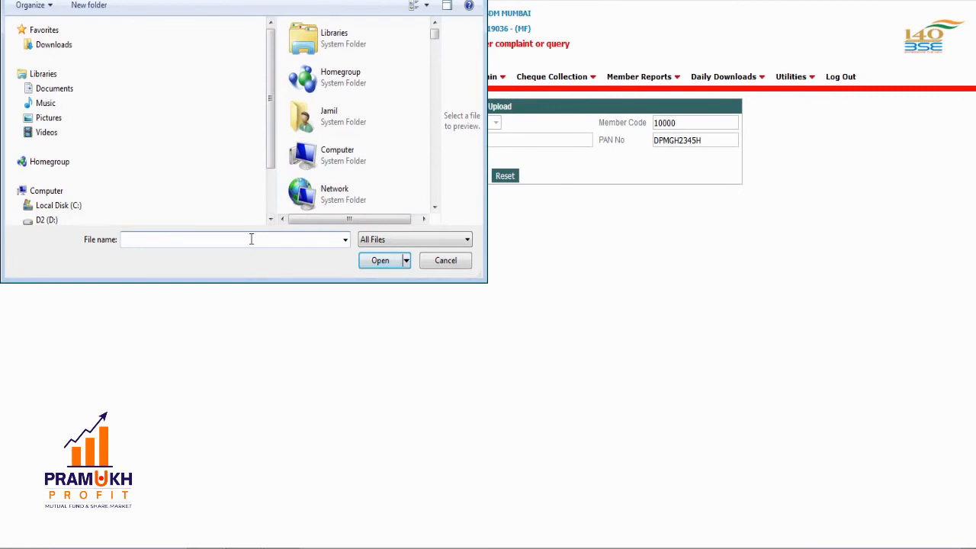
text(aod)
key(BackSpace)
text(f)
click(382, 260)
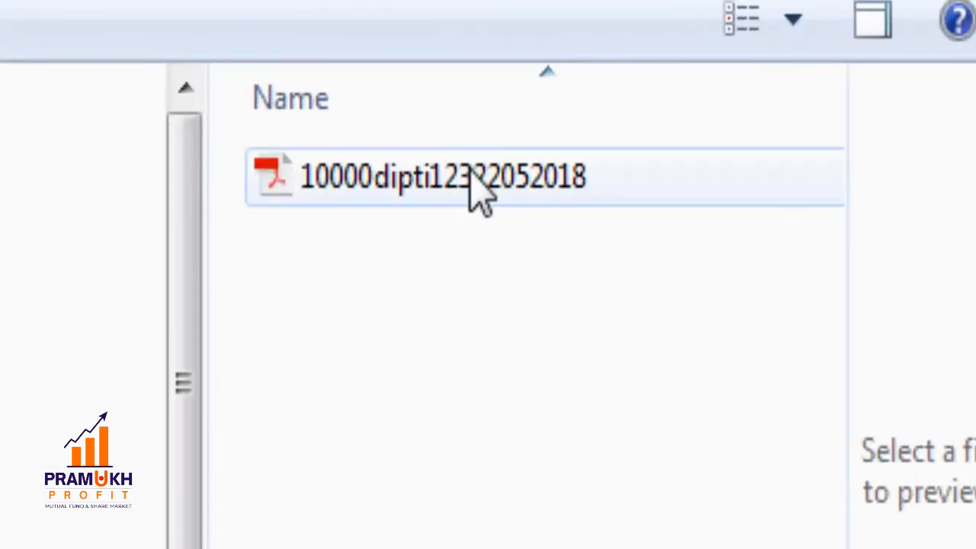
click(470, 180)
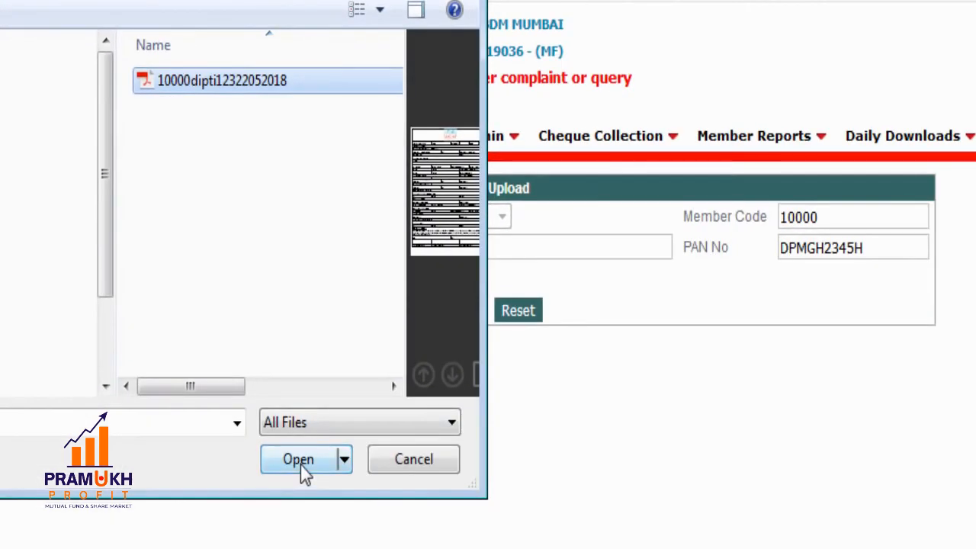
click(298, 459)
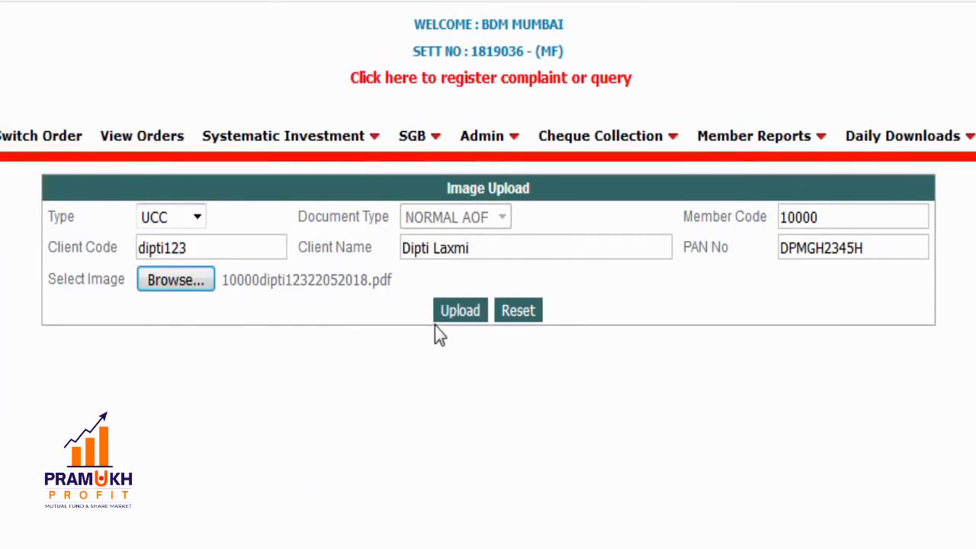
click(458, 312)
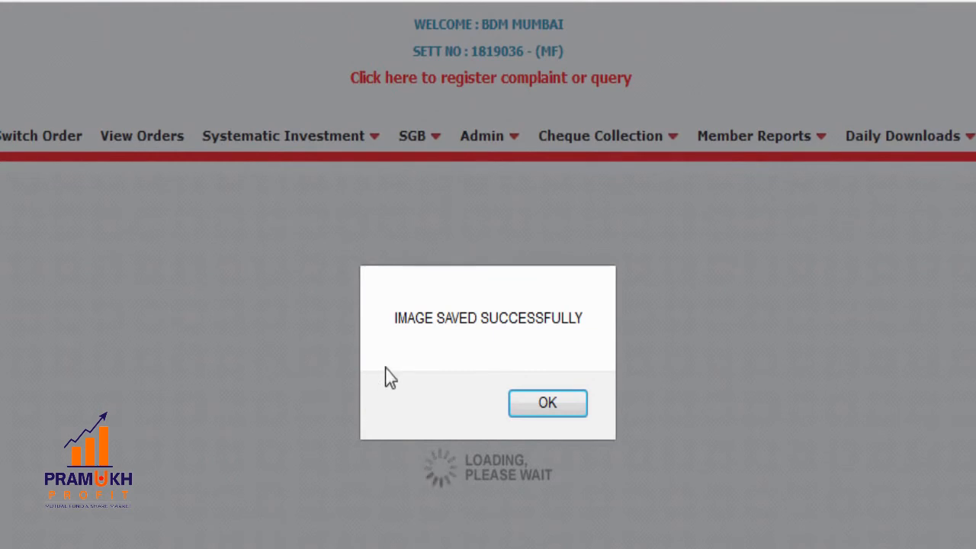
click(541, 408)
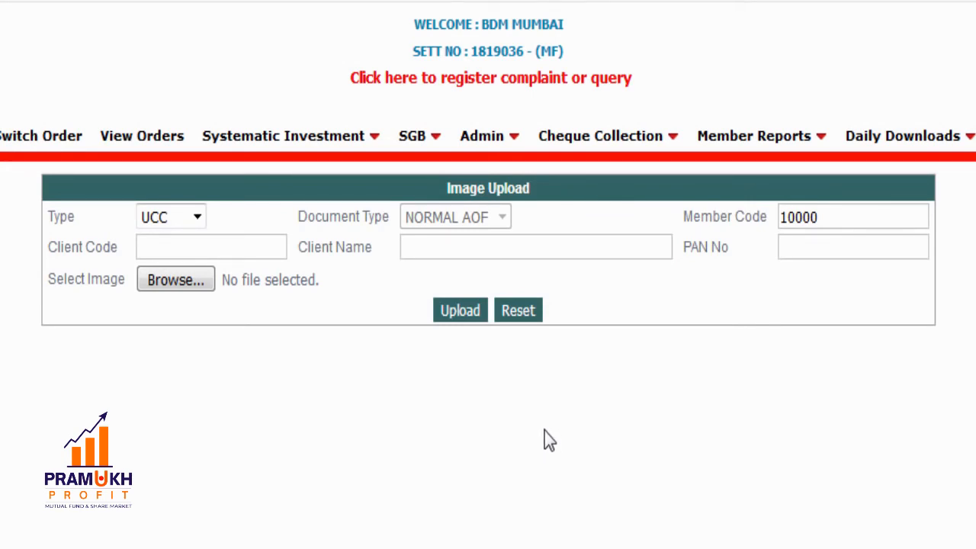
- Open the Image Upload Report, filter by the new client's code, and view its AOF upload entry
mouse_move(893, 134)
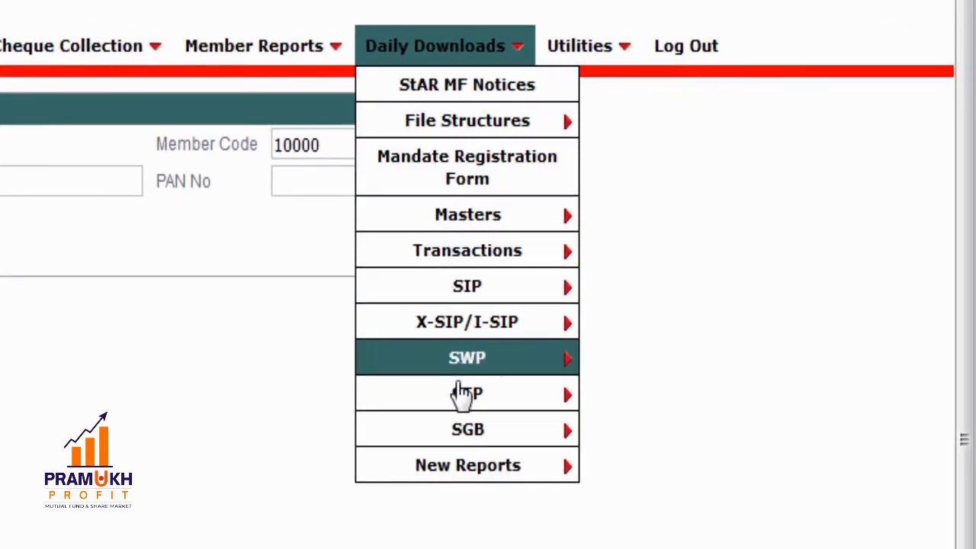
mouse_move(487, 465)
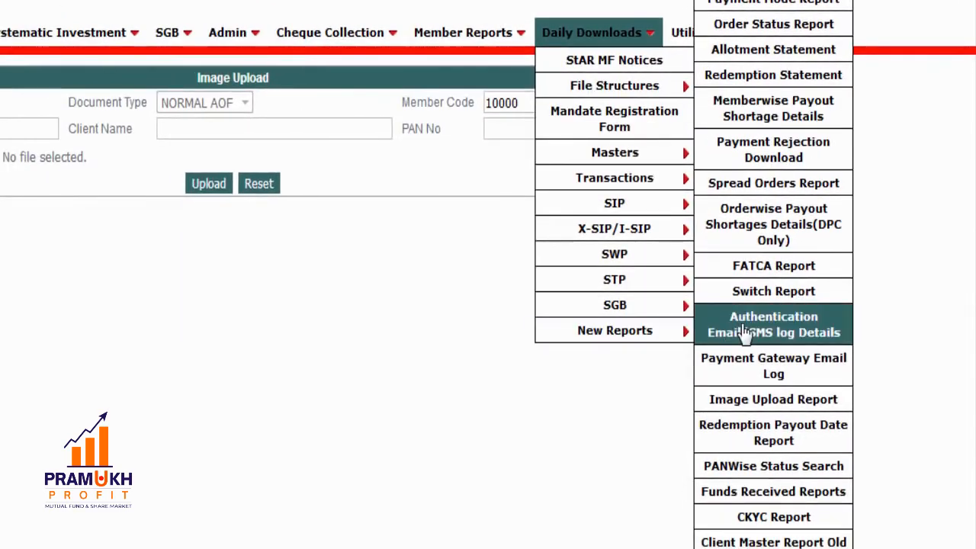
click(747, 452)
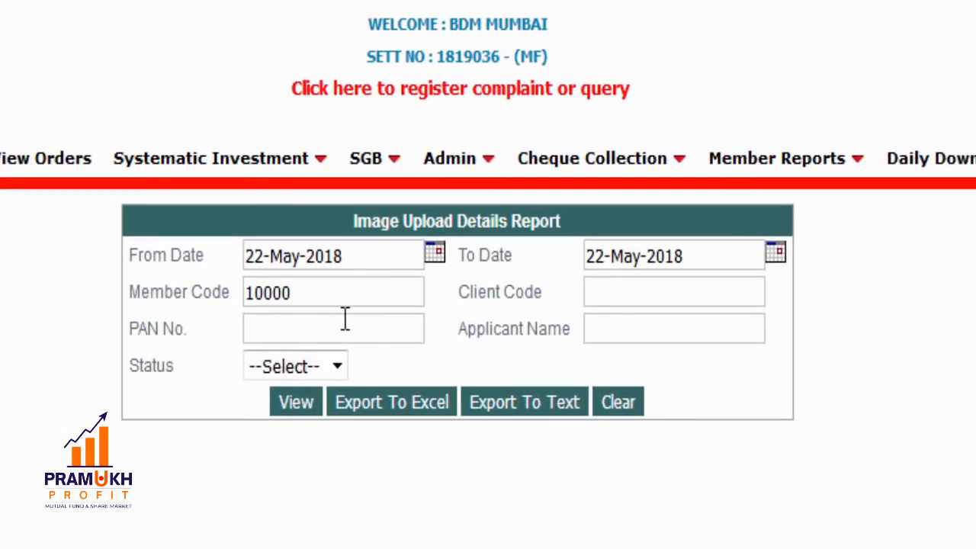
click(614, 292)
text(di)
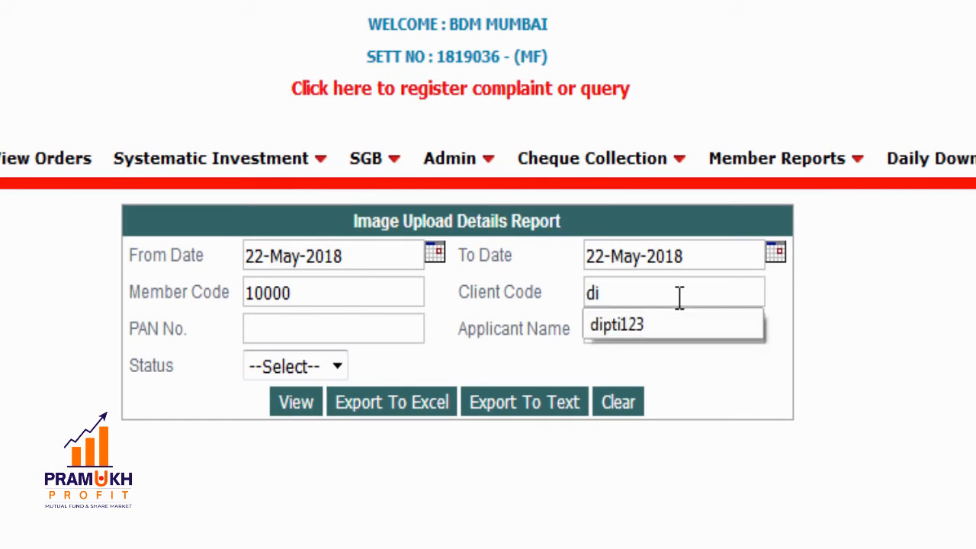
text(p)
click(646, 328)
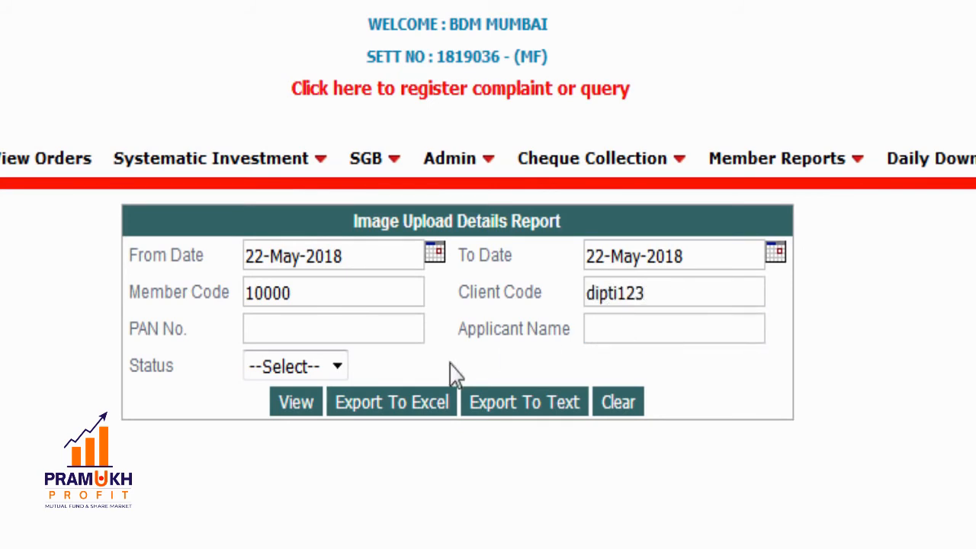
click(297, 404)
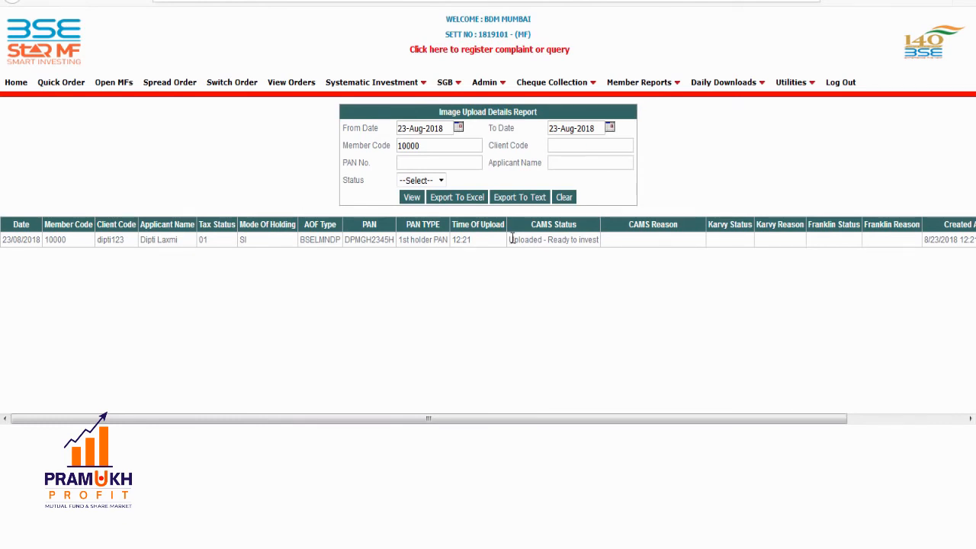
drag(508, 239, 599, 239)
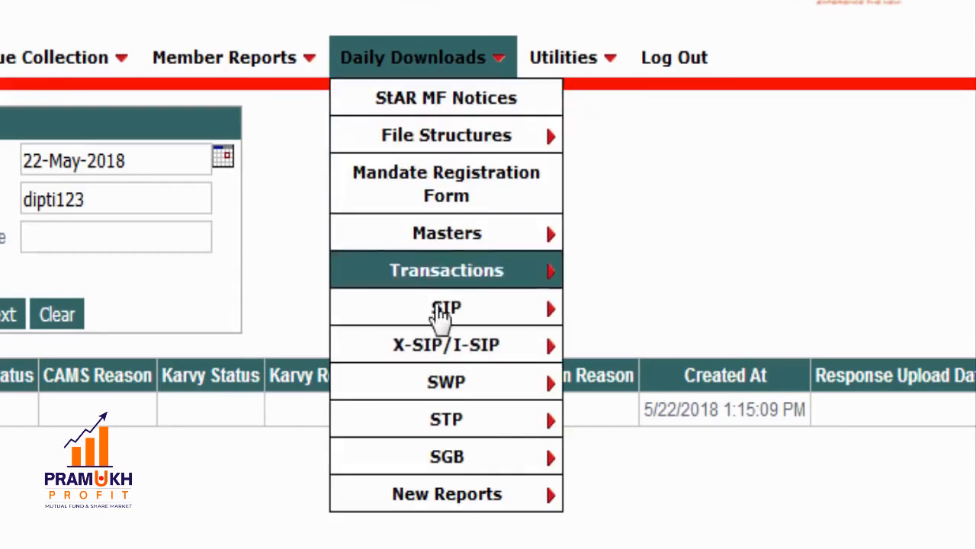
- Look up the client's PAN in PANWise Status Search to see it ACCEPTED
mouse_move(465, 503)
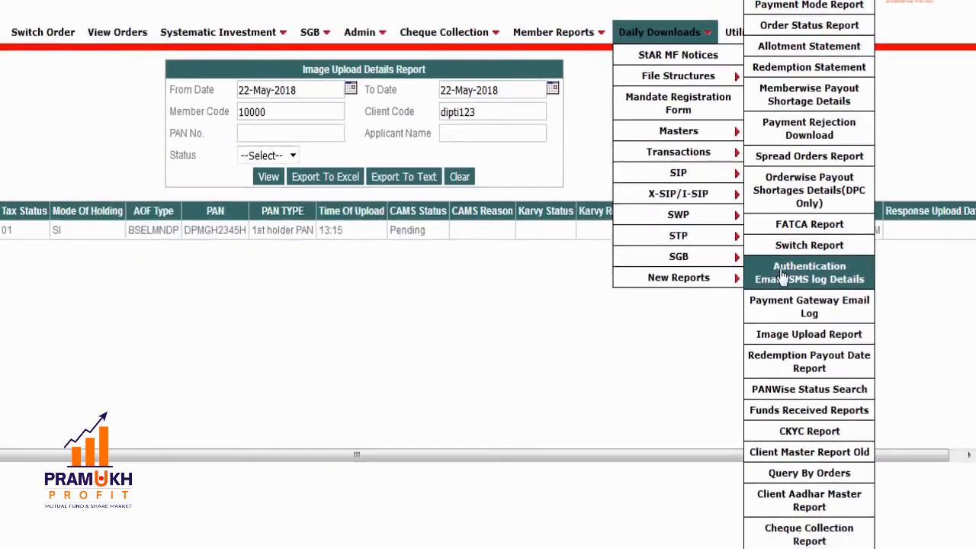
click(795, 378)
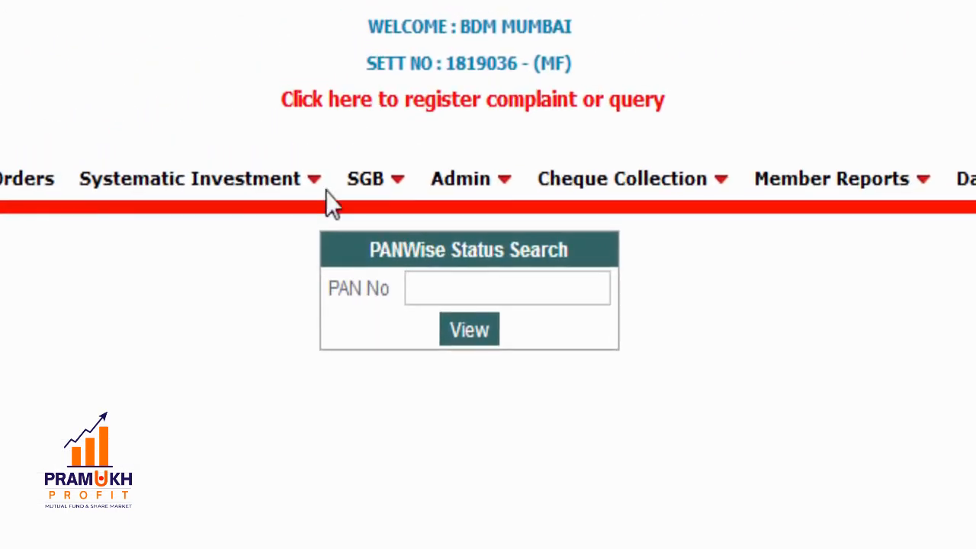
click(444, 284)
text(a)
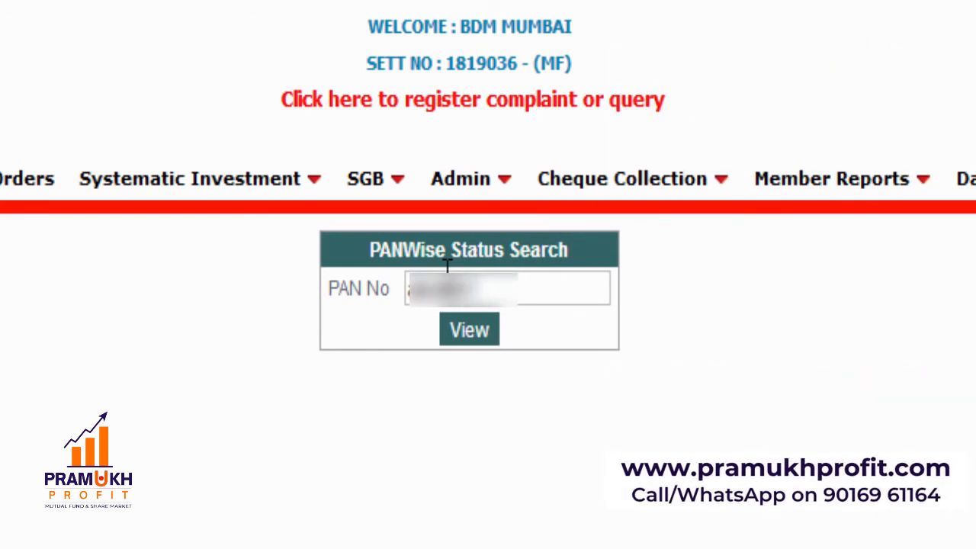
text(****)
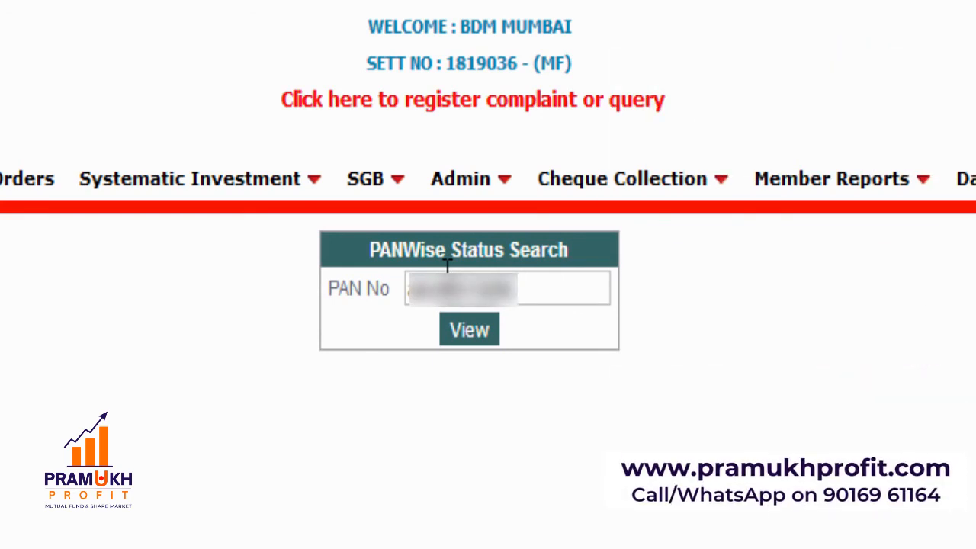
click(486, 343)
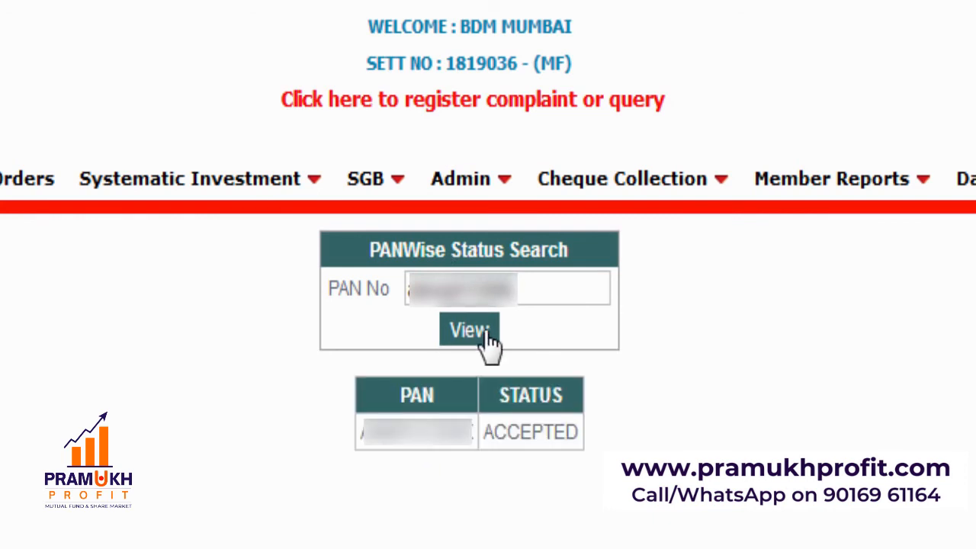